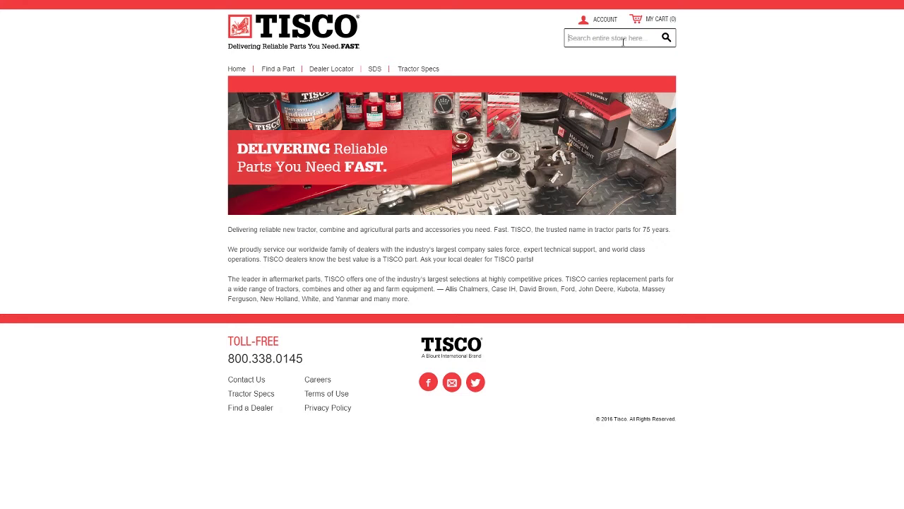
- Search the catalogue for 'bearing', review the 3968 results, then bring up the ACCOUNT options
{"action": "type", "text": "bearing"}
{"action": "key", "text": "Return"}
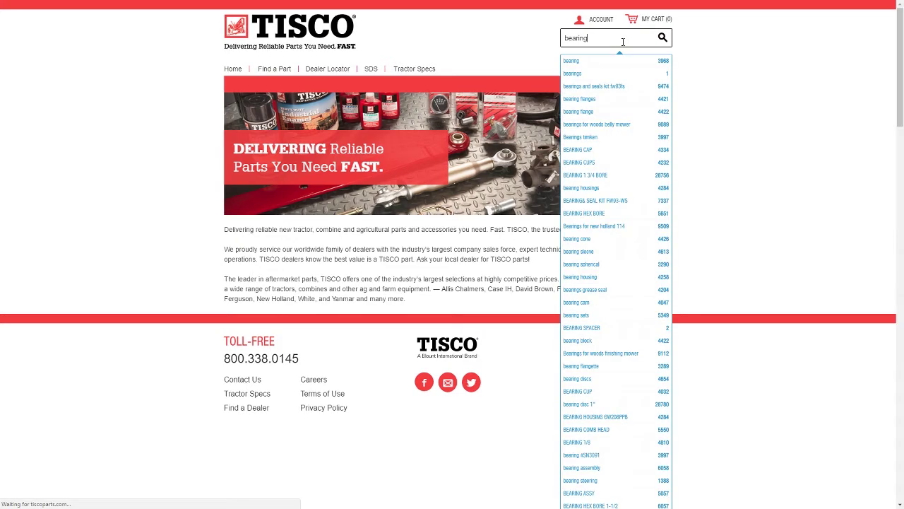
{"action": "left_click", "coordinate": [571, 65]}
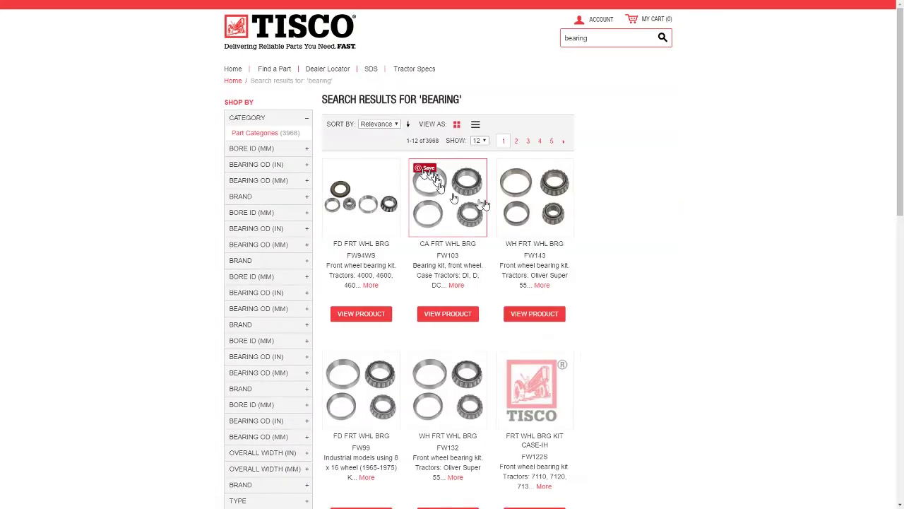
{"action": "scroll", "coordinate": [501, 203], "scroll_direction": "down", "scroll_amount": 1}
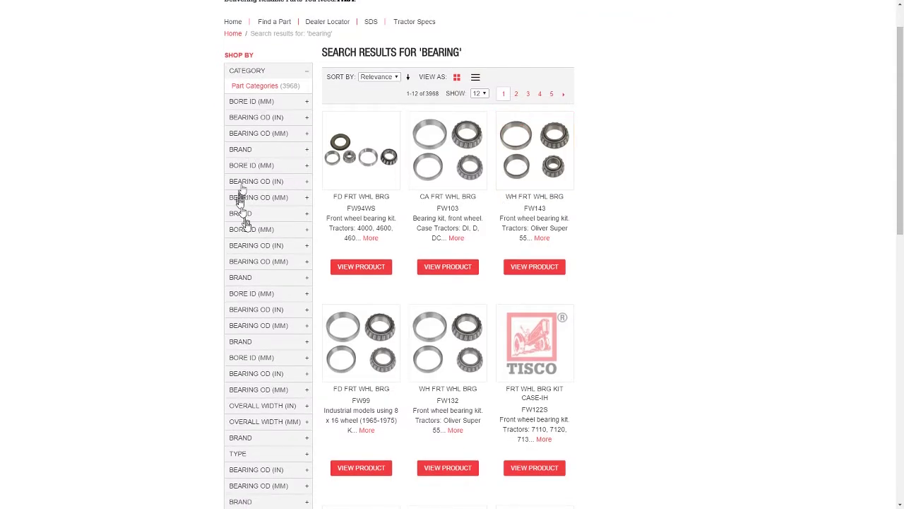
{"action": "scroll", "coordinate": [273, 260], "scroll_direction": "up", "scroll_amount": 1}
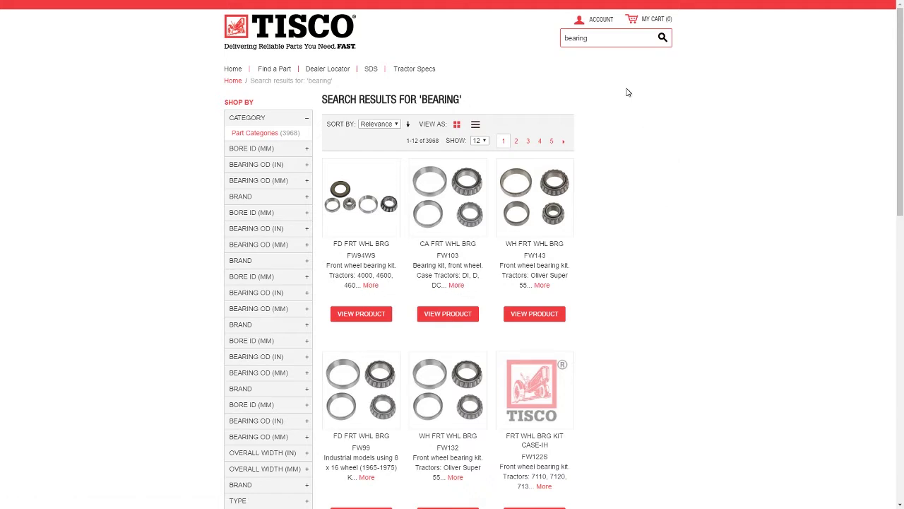
{"action": "left_click", "coordinate": [600, 20]}
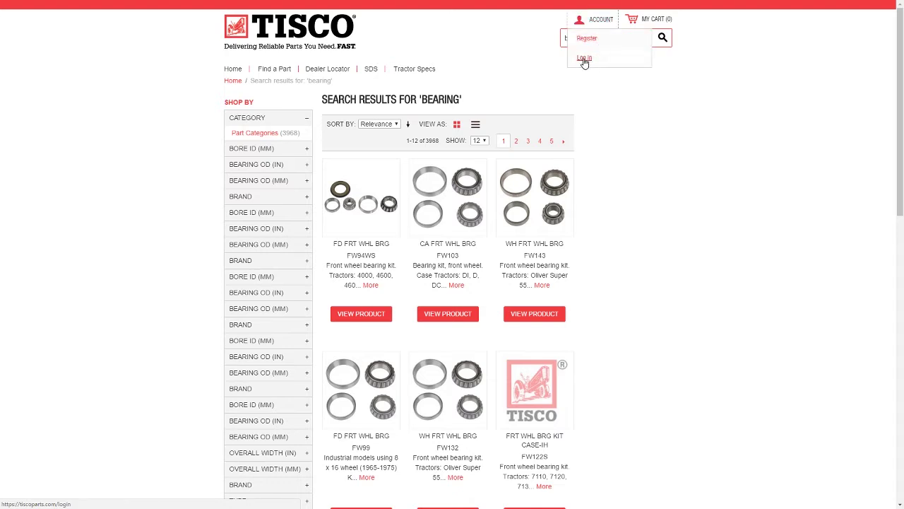
- Log in to TISCO Parts with the dealer account credentials
{"action": "left_click", "coordinate": [584, 59]}
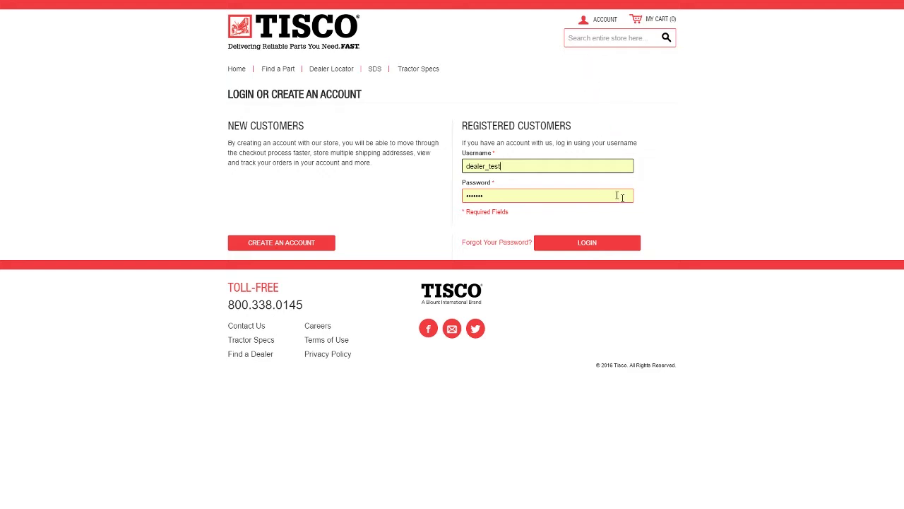
{"action": "left_click", "coordinate": [589, 243]}
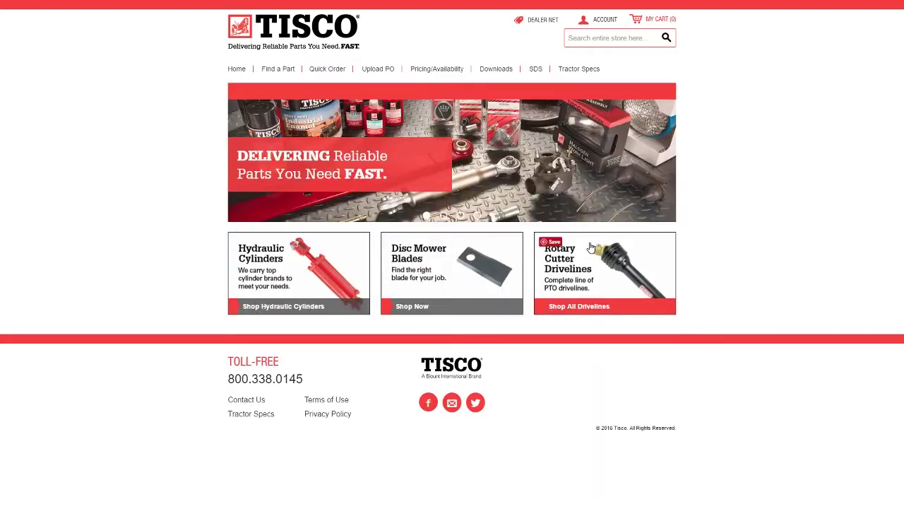
- Search 'bearing' again and filter Bore ID to 25.40 mm, leaving only UC205-16
{"action": "left_click", "coordinate": [589, 37]}
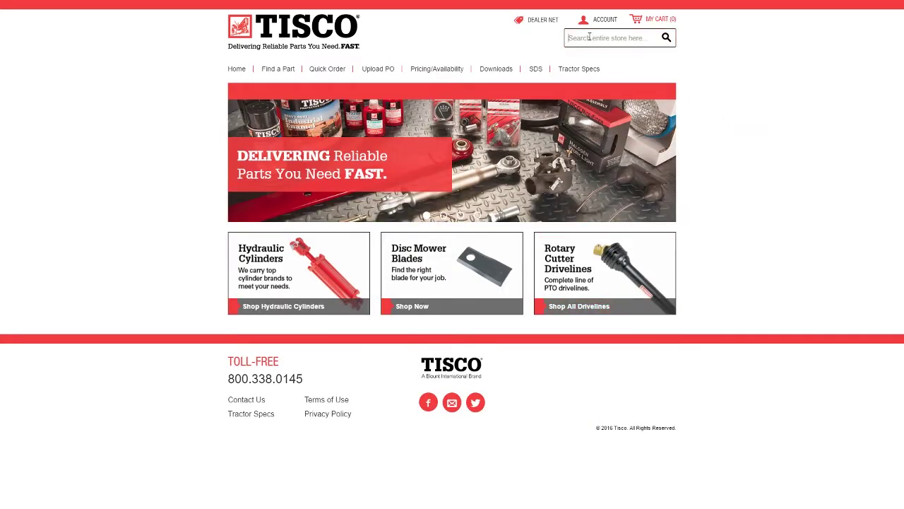
{"action": "type", "text": "bearing"}
{"action": "key", "text": "Return"}
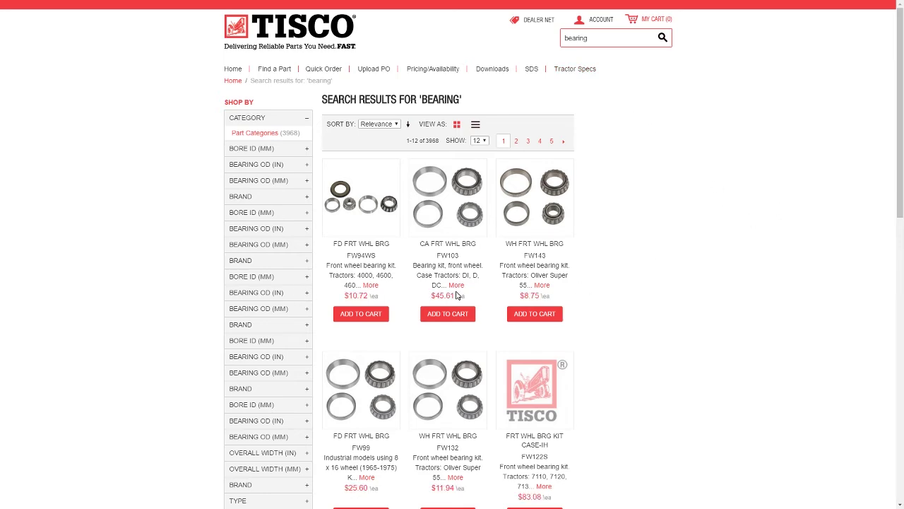
{"action": "scroll", "coordinate": [456, 296], "scroll_direction": "down", "scroll_amount": 2}
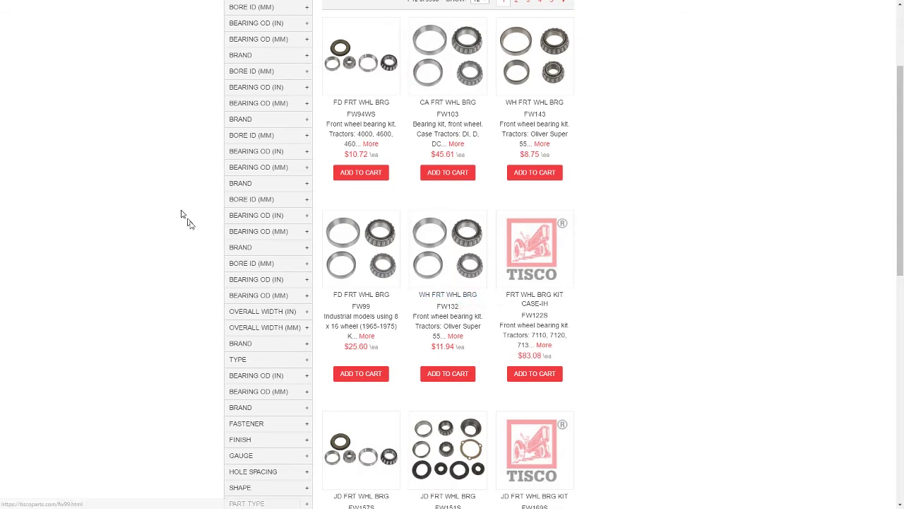
{"action": "left_click", "coordinate": [239, 263]}
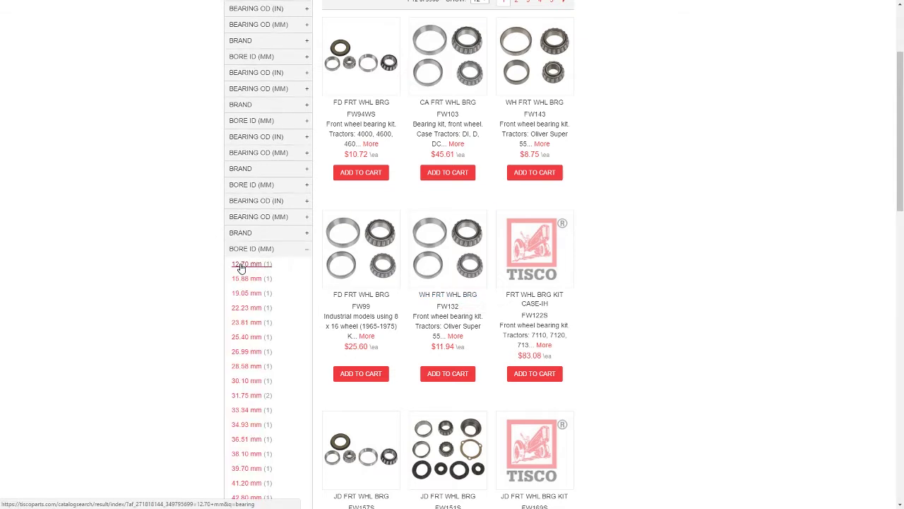
{"action": "left_click", "coordinate": [246, 338]}
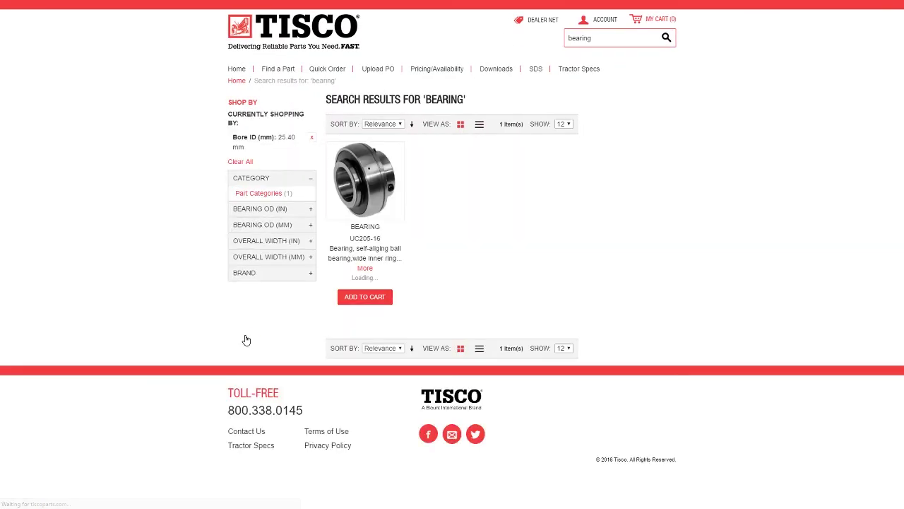
- Browse Find a Part > Roller Chain > Gathering Chain to list its two chain products
{"action": "mouse_move", "coordinate": [283, 71]}
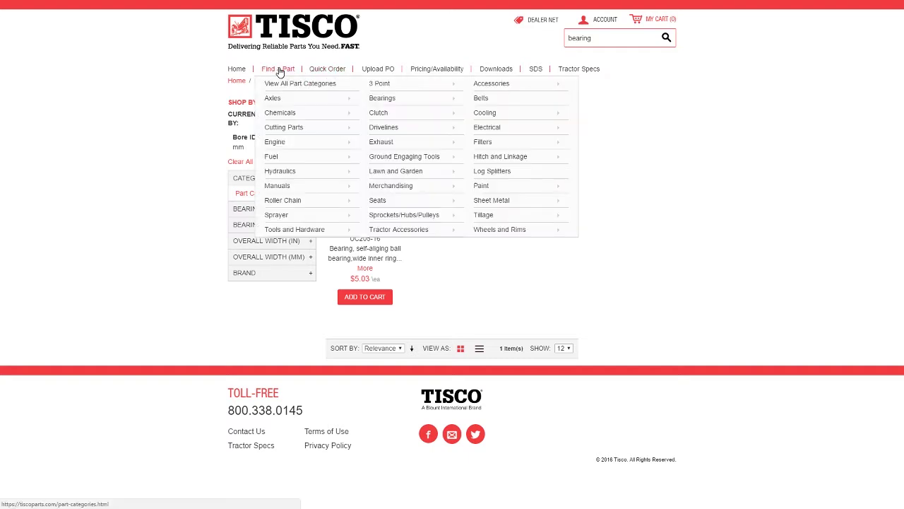
{"action": "mouse_move", "coordinate": [332, 128]}
{"action": "mouse_move", "coordinate": [378, 144]}
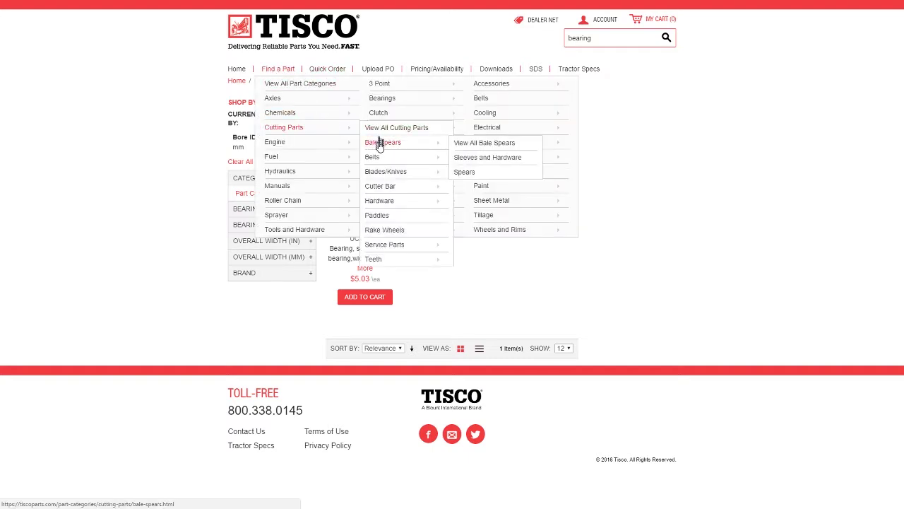
{"action": "mouse_move", "coordinate": [288, 201]}
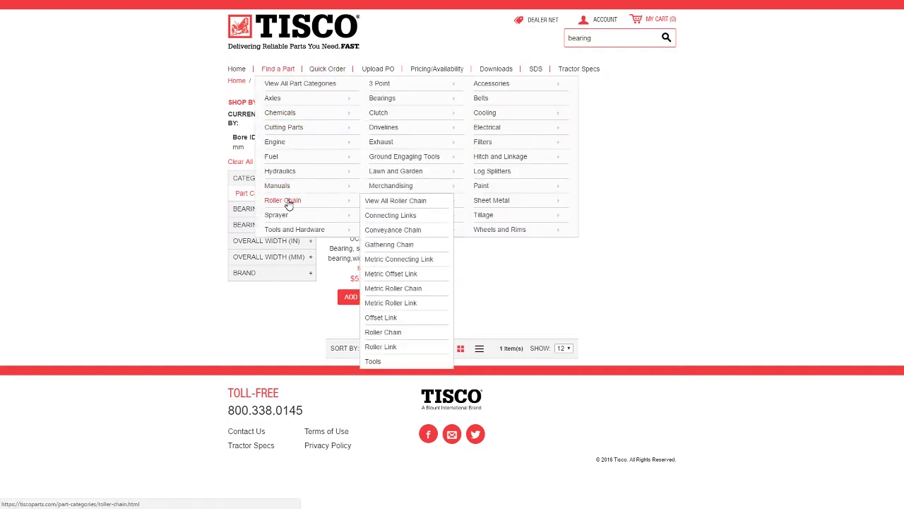
{"action": "left_click", "coordinate": [396, 245]}
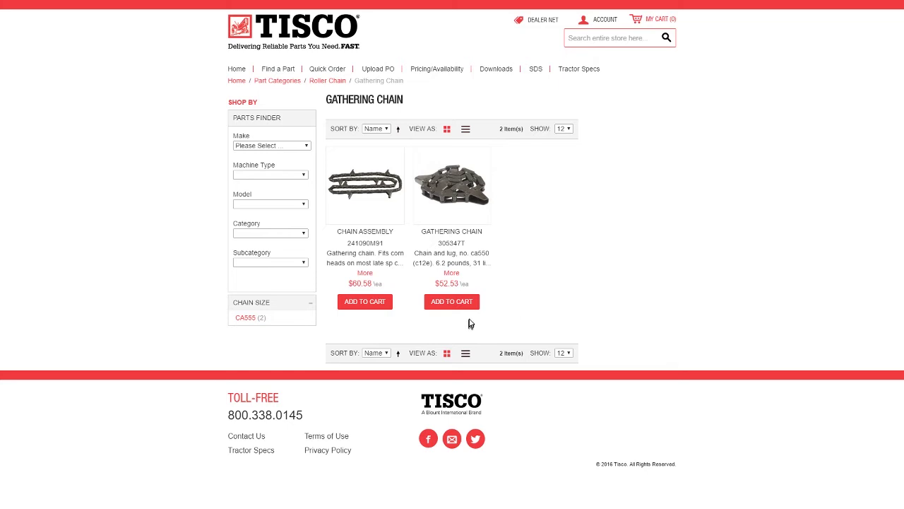
- Add chain assembly 241090M91 to the cart and go to MY CART
{"action": "left_click", "coordinate": [371, 306]}
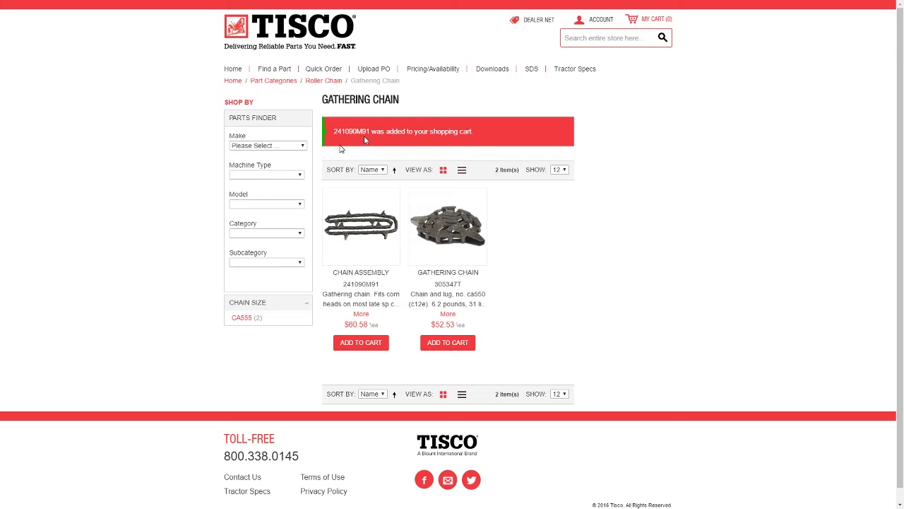
{"action": "left_click", "coordinate": [281, 148]}
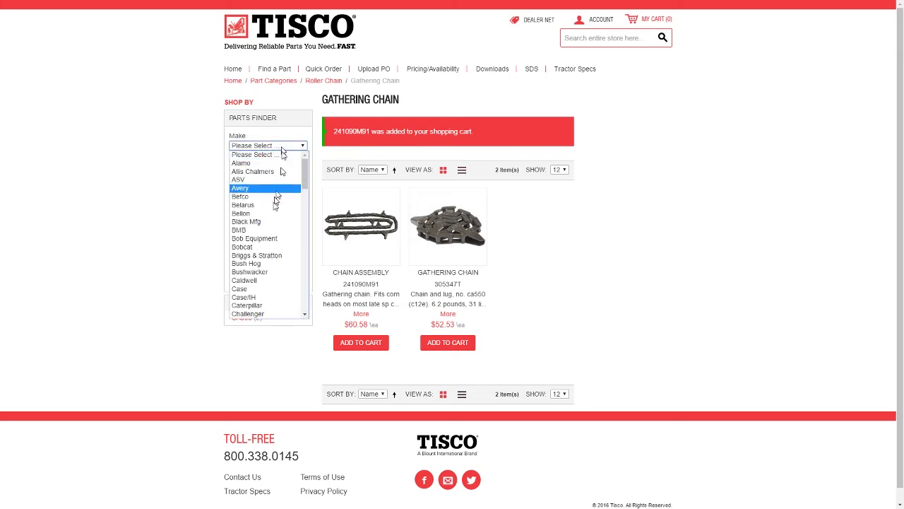
{"action": "left_click", "coordinate": [188, 183]}
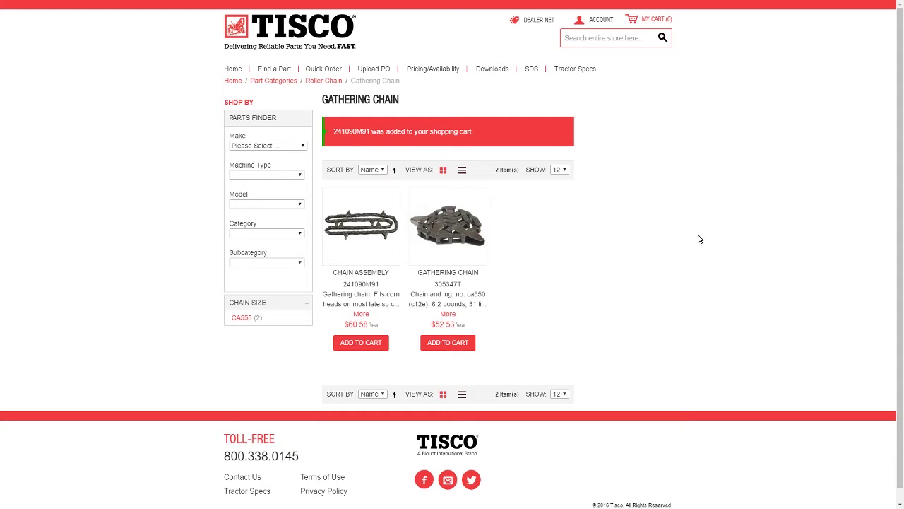
{"action": "left_click", "coordinate": [654, 21]}
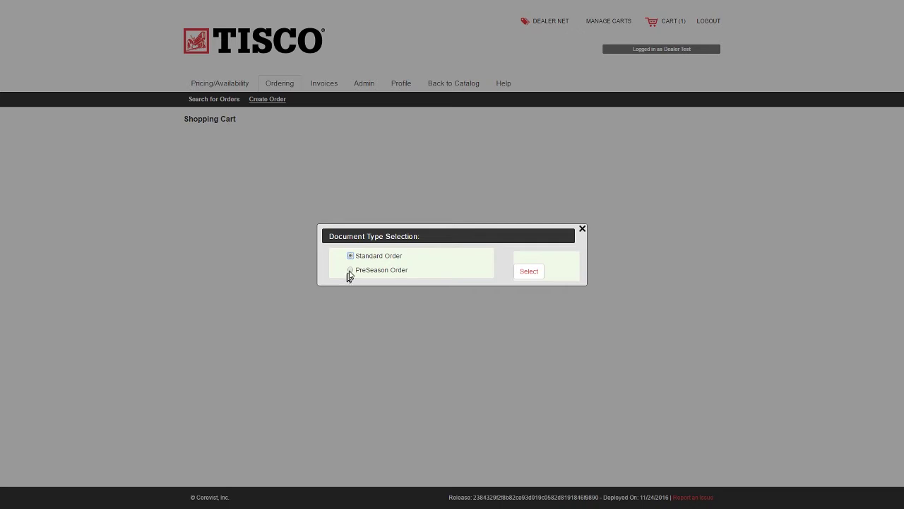
- Choose Standard Order with sold-to TAC, OAKDALE, showing 241090M91 at $48.46 net
{"action": "left_click", "coordinate": [520, 271]}
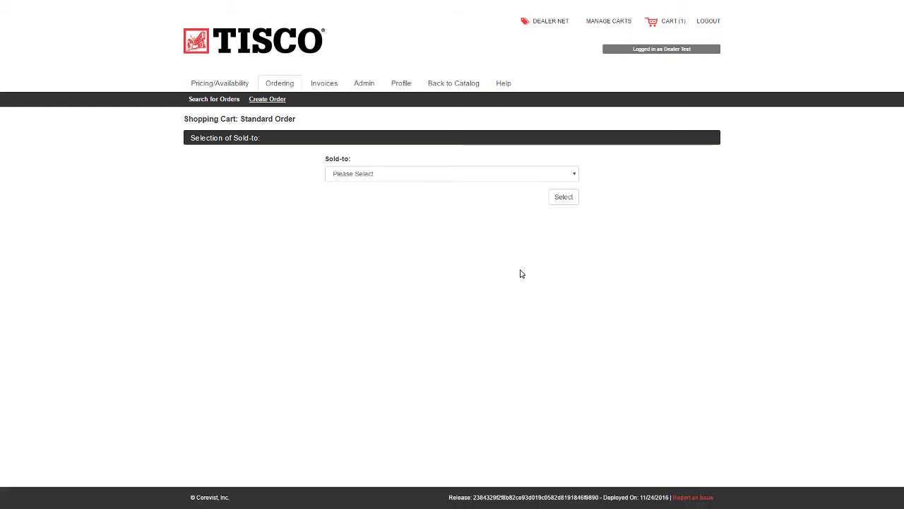
{"action": "left_click", "coordinate": [436, 178]}
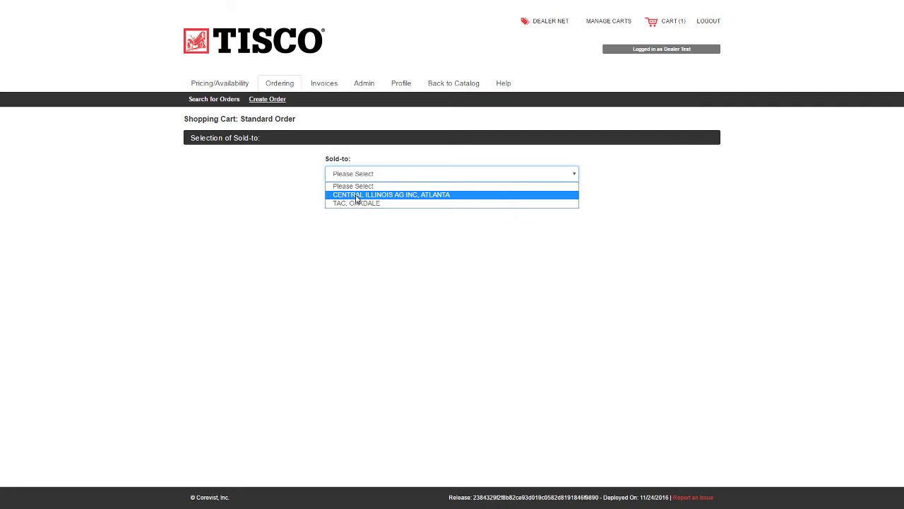
{"action": "left_click", "coordinate": [359, 203]}
{"action": "left_click", "coordinate": [563, 197]}
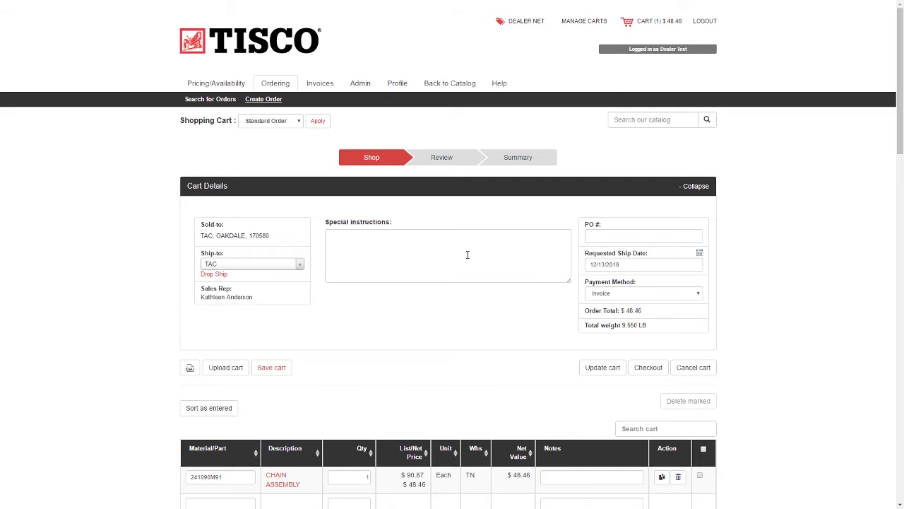
{"action": "scroll", "coordinate": [397, 257], "scroll_direction": "down", "scroll_amount": 2}
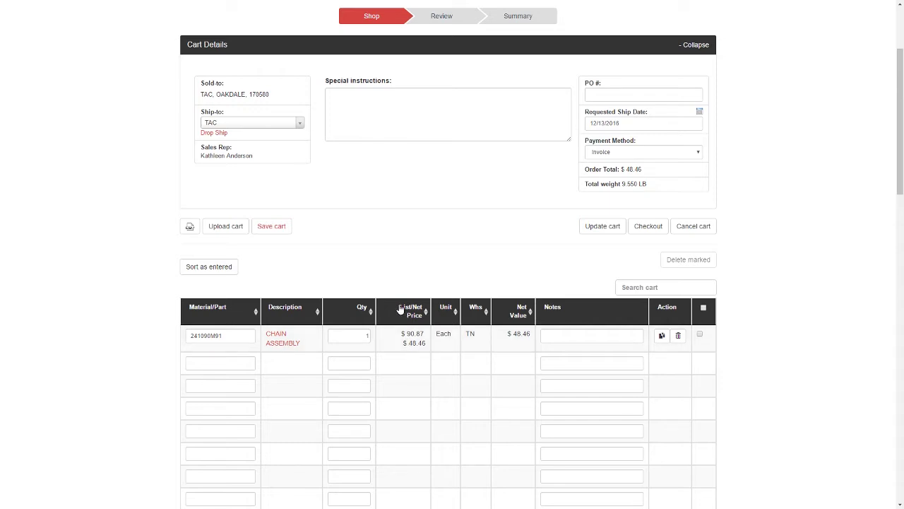
{"action": "double_click", "coordinate": [408, 335]}
{"action": "double_click", "coordinate": [413, 343]}
{"action": "left_click", "coordinate": [414, 343]}
{"action": "double_click", "coordinate": [409, 333]}
{"action": "scroll", "coordinate": [425, 343], "scroll_direction": "up", "scroll_amount": 2}
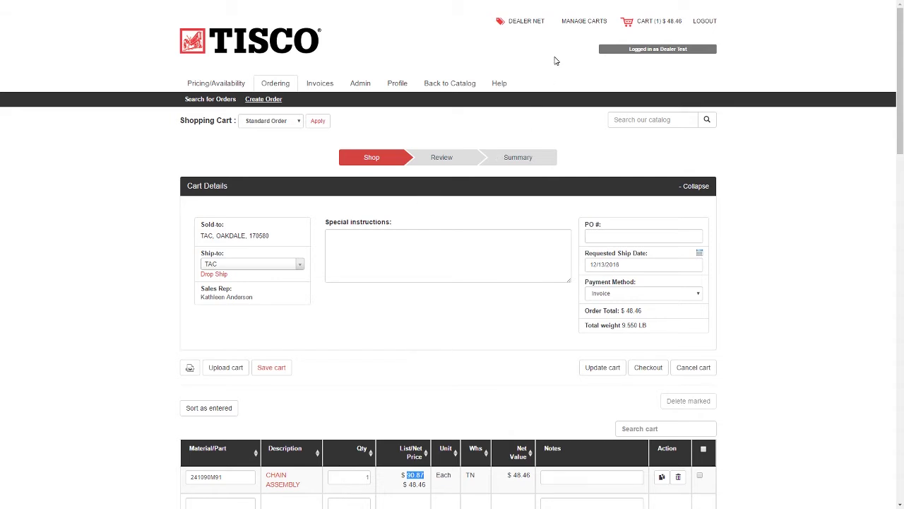
- Switch cart pricing from Dealer Net to MSRP, so 241090M91 totals $90.87
{"action": "left_click", "coordinate": [525, 23]}
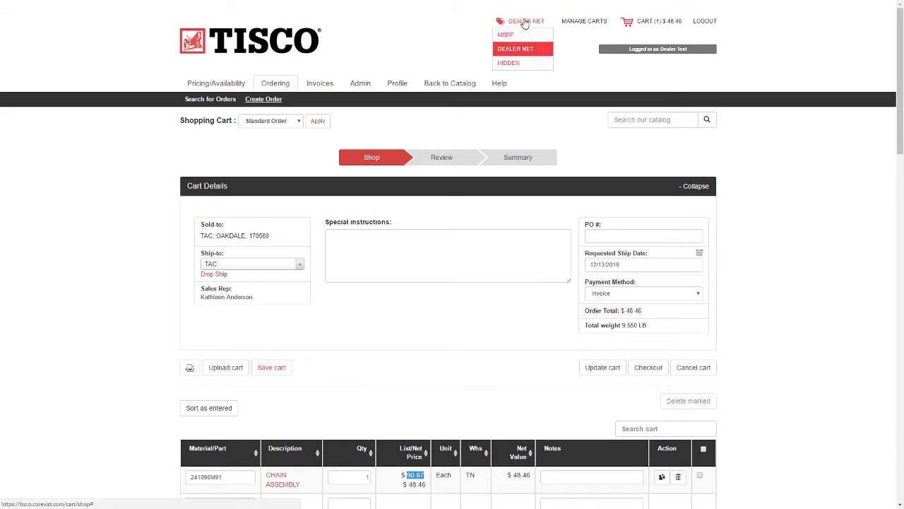
{"action": "left_click", "coordinate": [511, 34]}
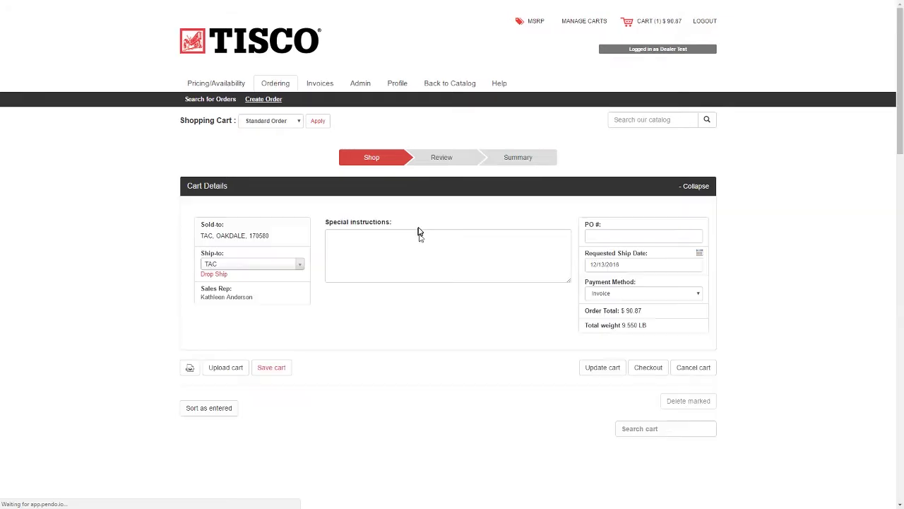
{"action": "scroll", "coordinate": [419, 242], "scroll_direction": "down", "scroll_amount": 2}
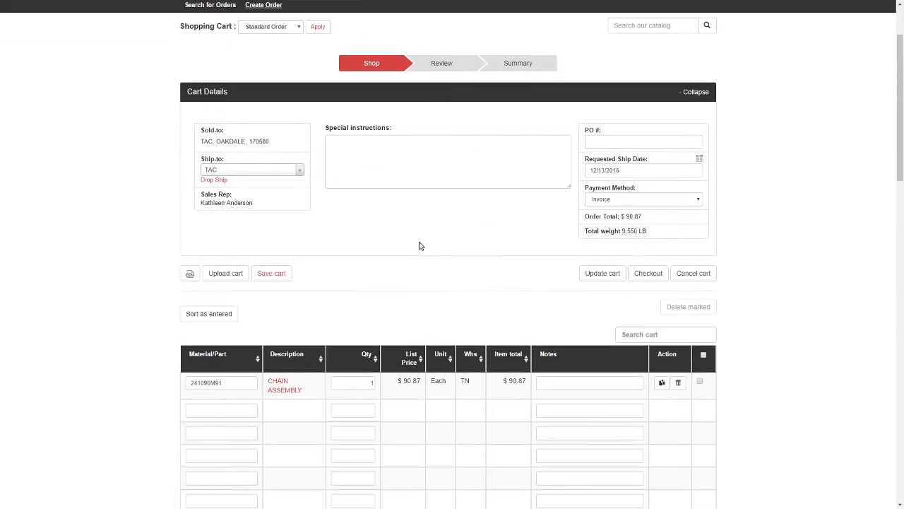
{"action": "scroll", "coordinate": [420, 245], "scroll_direction": "up", "scroll_amount": 1}
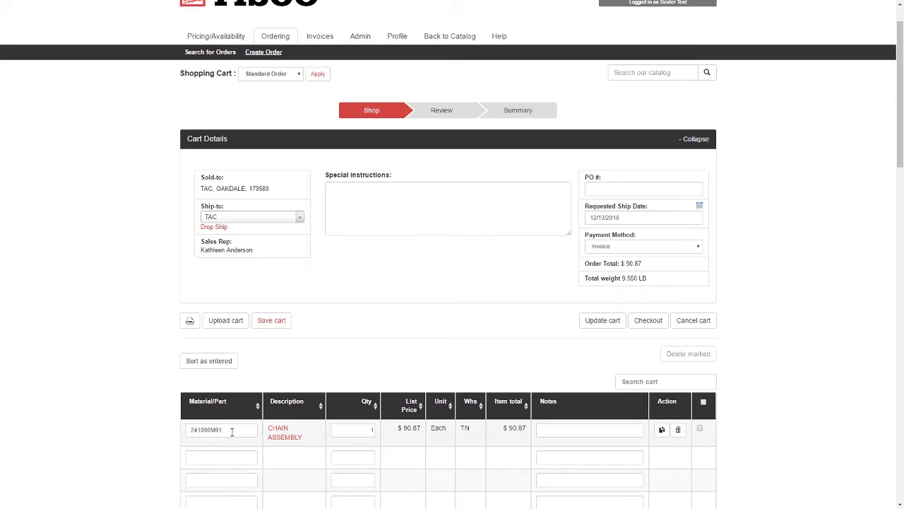
{"action": "scroll", "coordinate": [232, 431], "scroll_direction": "down", "scroll_amount": 3}
{"action": "scroll", "coordinate": [231, 431], "scroll_direction": "up", "scroll_amount": 3}
- Enter parts ATK6FF5 and A105 at quantity 1 each and update the cart
{"action": "scroll", "coordinate": [338, 255], "scroll_direction": "down", "scroll_amount": 3}
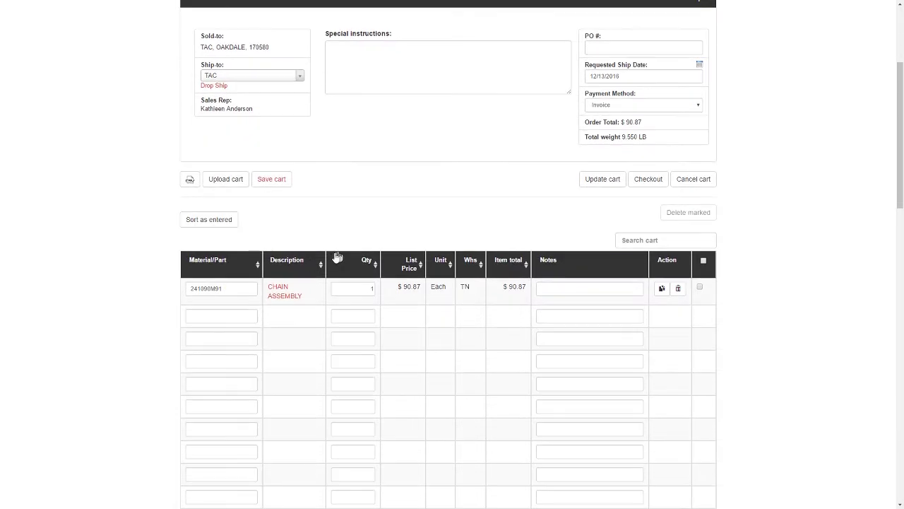
{"action": "left_click", "coordinate": [221, 319]}
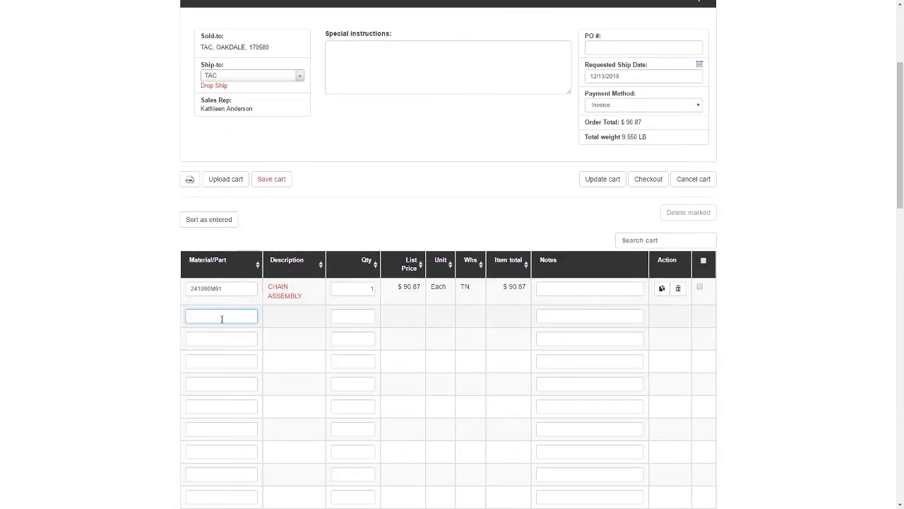
{"action": "type", "text": "A7"}
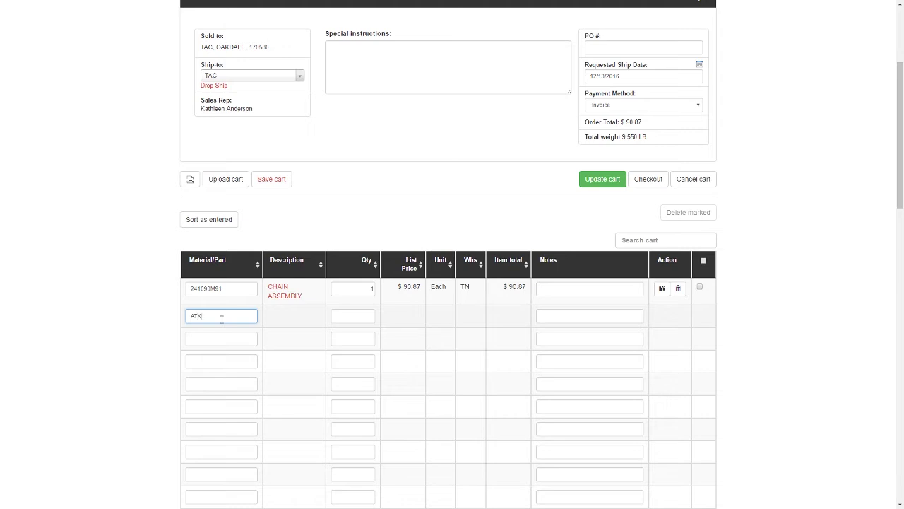
{"action": "key", "text": "Tab"}
{"action": "key", "text": "Tab"}
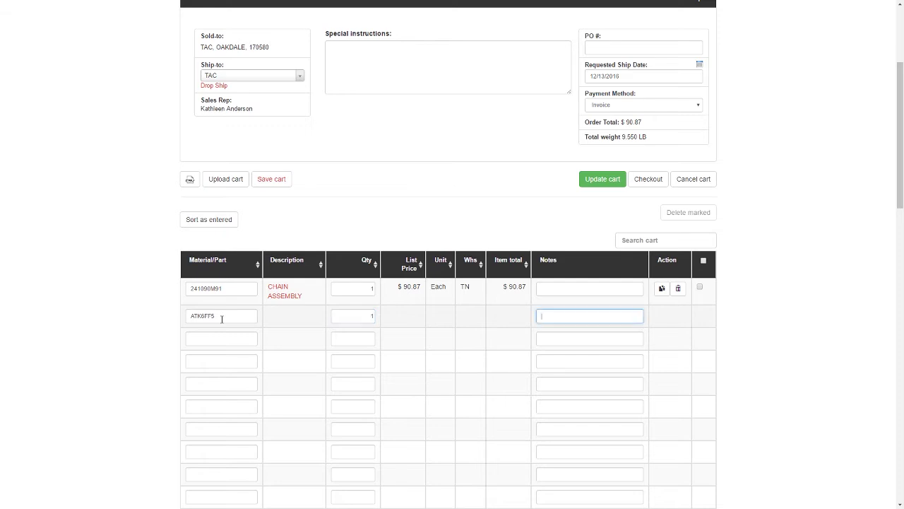
{"action": "left_click", "coordinate": [223, 341]}
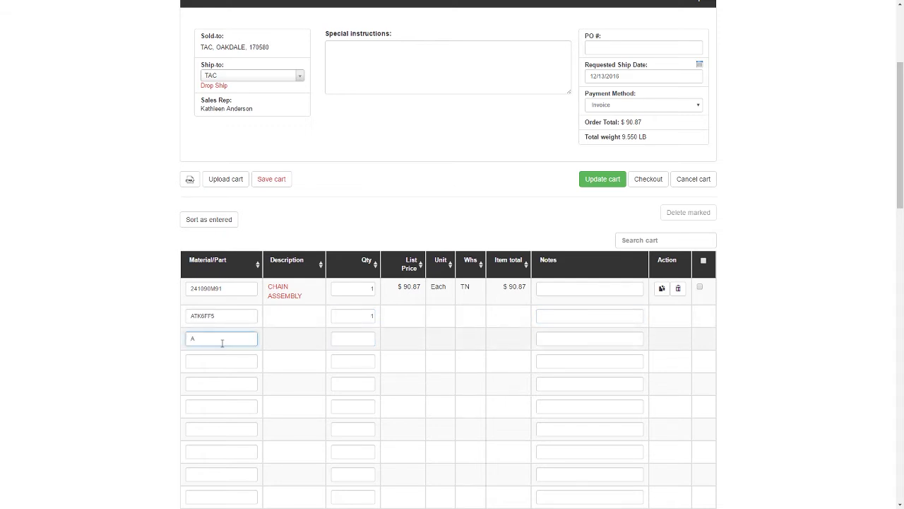
{"action": "key", "text": "Tab"}
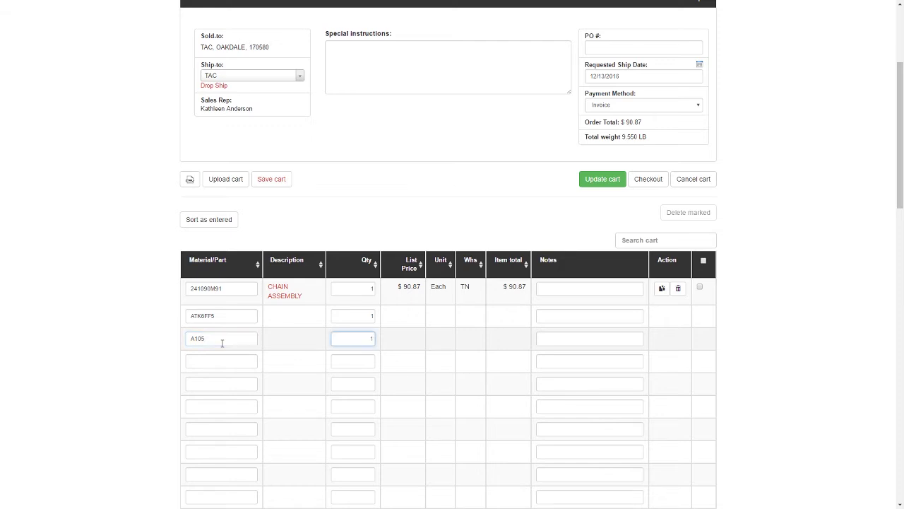
{"action": "left_click", "coordinate": [593, 179]}
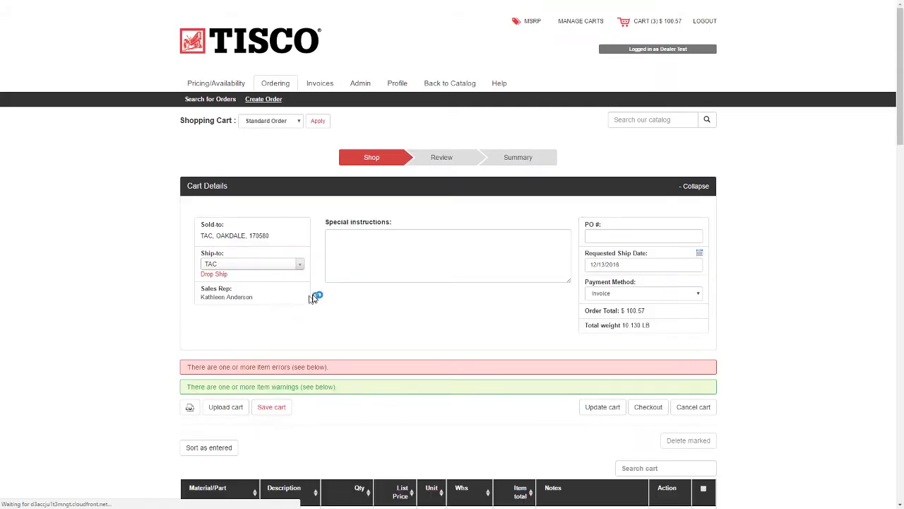
- Correct part ATK6FF5 to ATK6FFR, resolving to IGN KIT W/ROTOR at $14.08
{"action": "scroll", "coordinate": [369, 293], "scroll_direction": "down", "scroll_amount": 2}
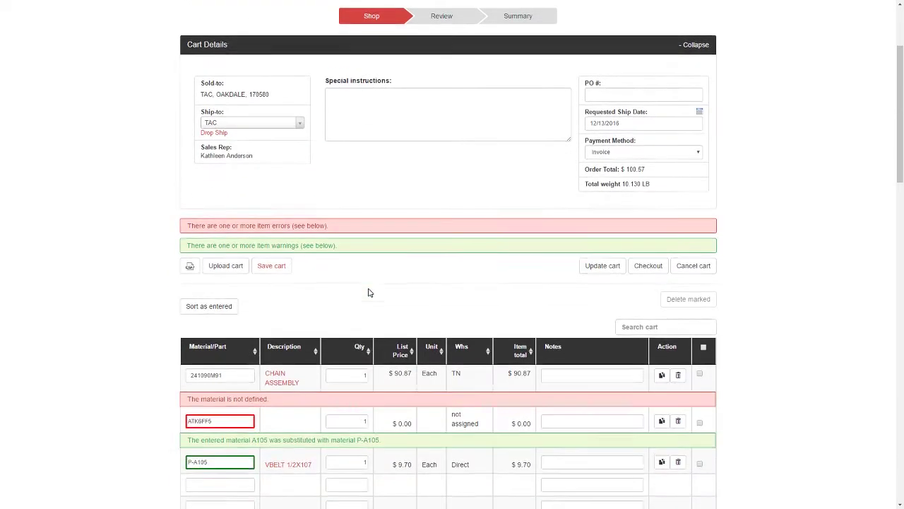
{"action": "scroll", "coordinate": [369, 293], "scroll_direction": "down", "scroll_amount": 1}
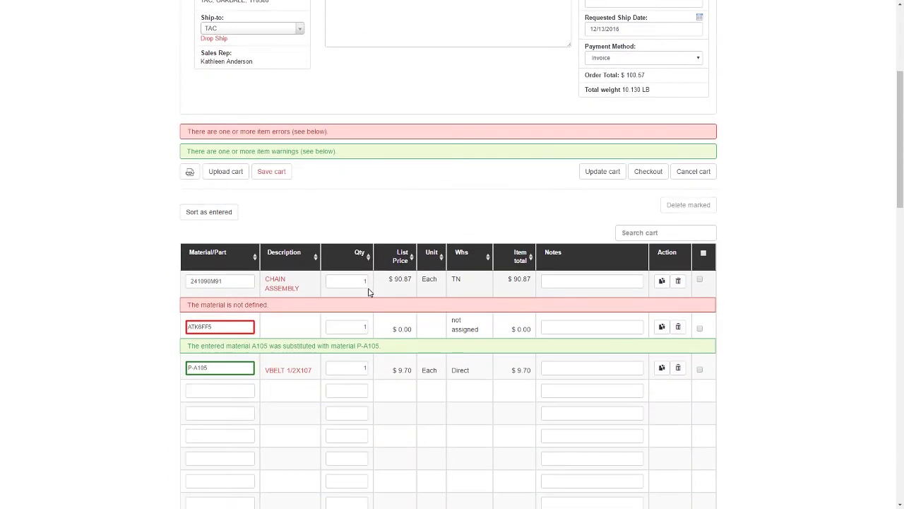
{"action": "double_click", "coordinate": [220, 326]}
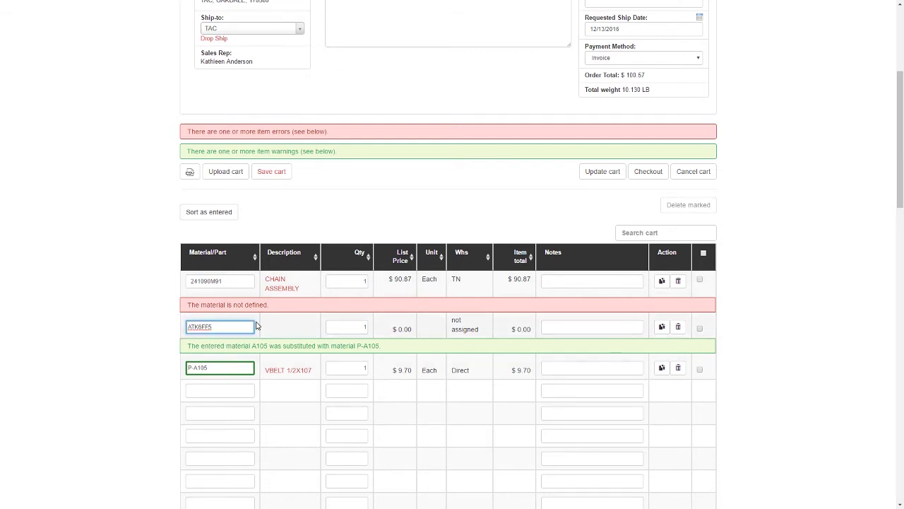
{"action": "key", "text": "BackSpace"}
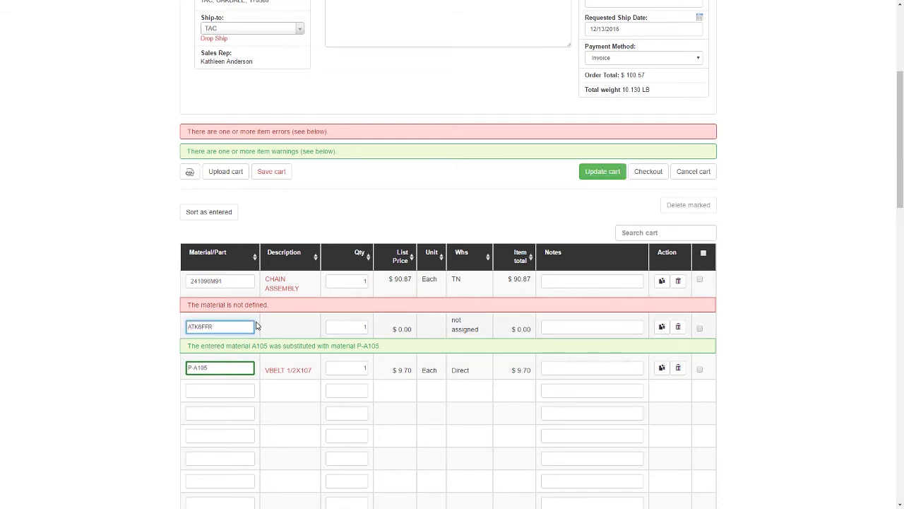
{"action": "type", "text": "R"}
{"action": "key", "text": "Return"}
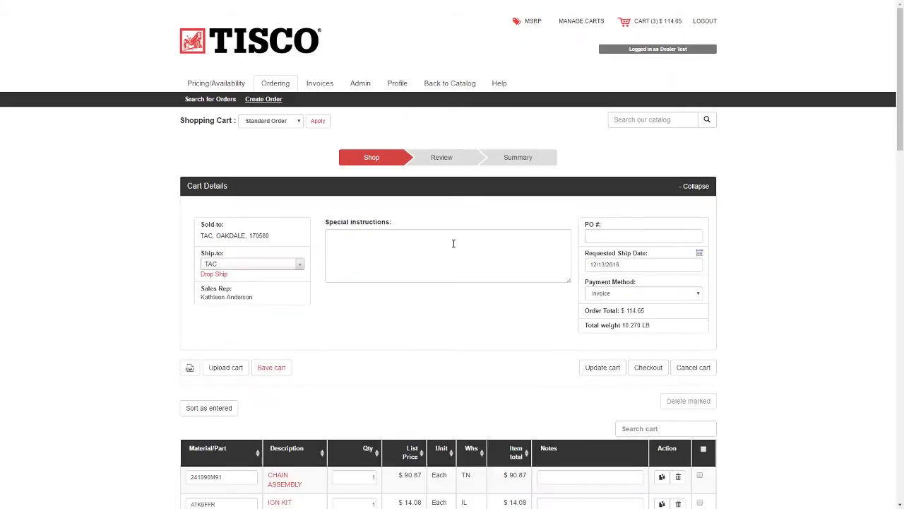
{"action": "scroll", "coordinate": [452, 242], "scroll_direction": "down", "scroll_amount": 3}
{"action": "scroll", "coordinate": [453, 245], "scroll_direction": "down", "scroll_amount": 1}
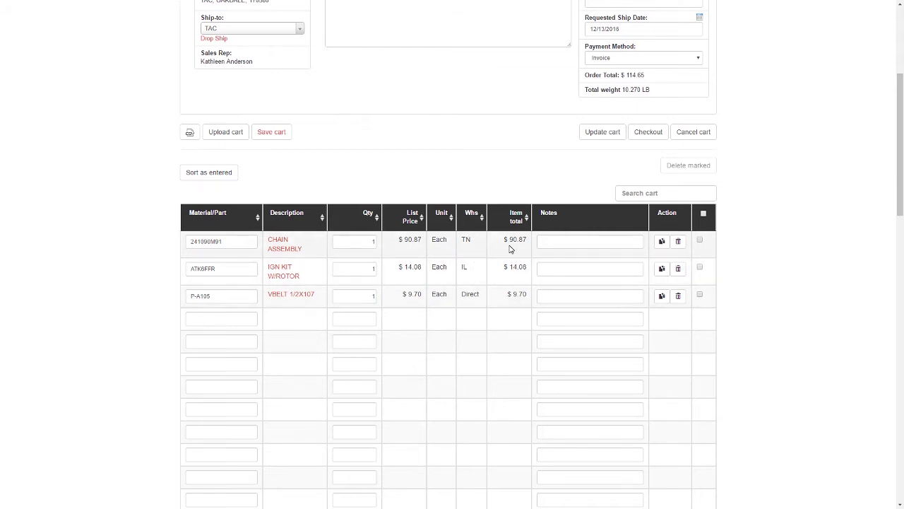
- Note the P-A105 V-belt line and add part TPAS11, raised to its 12-unit minimum
{"action": "left_click", "coordinate": [580, 297]}
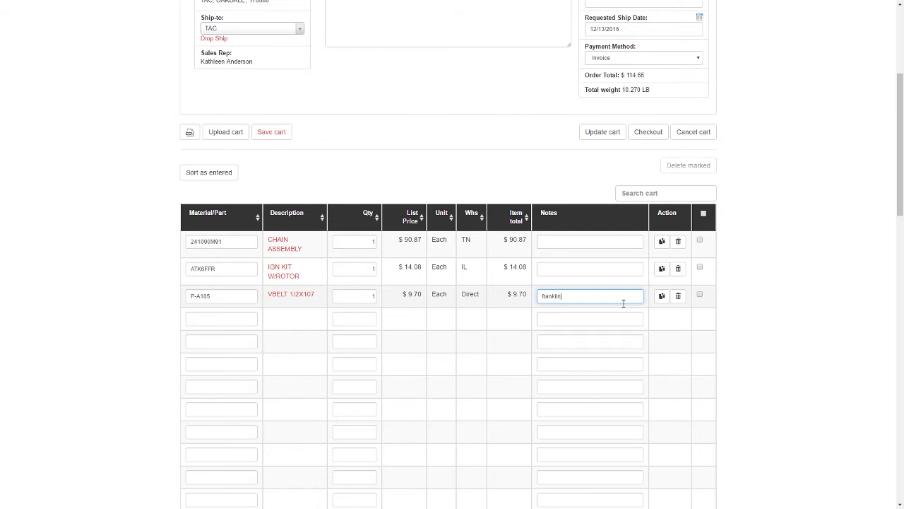
{"action": "left_click", "coordinate": [207, 319]}
{"action": "type", "text": "TPAS"}
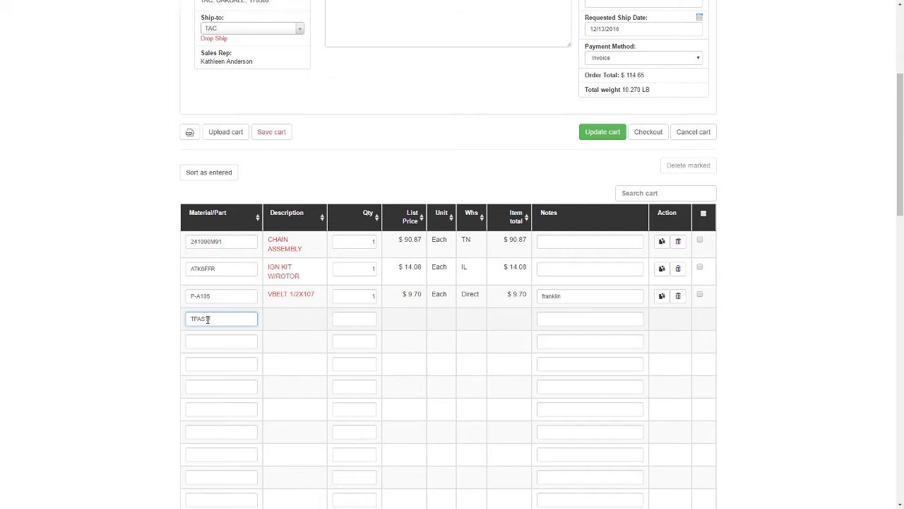
{"action": "key", "text": "Tab"}
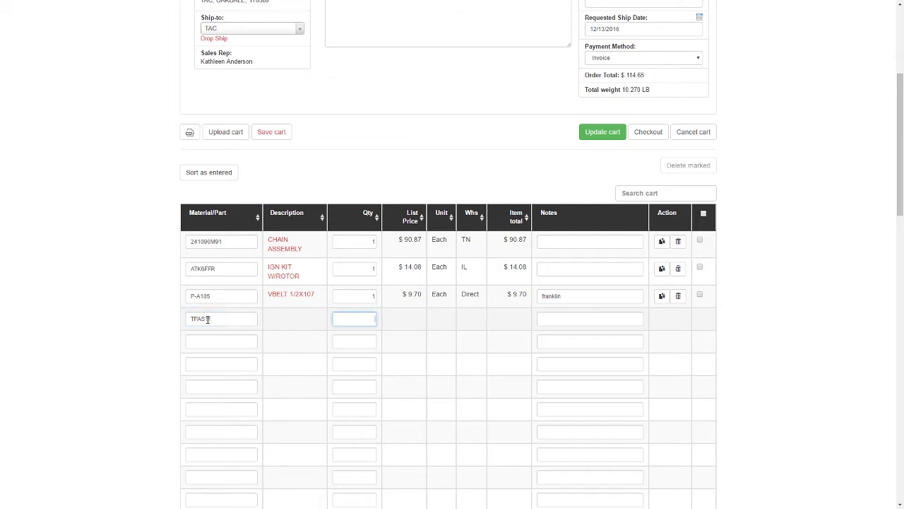
{"action": "type", "text": "1"}
{"action": "key", "text": "Return"}
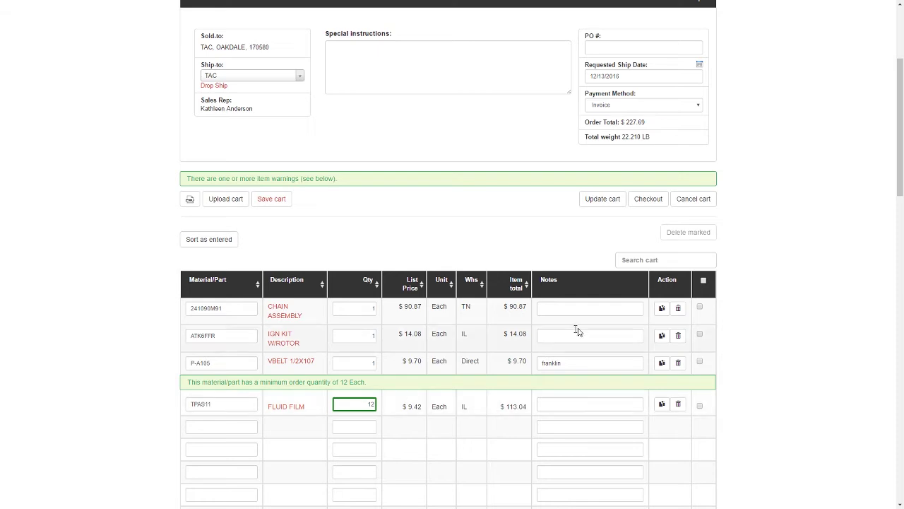
{"action": "scroll", "coordinate": [514, 240], "scroll_direction": "up", "scroll_amount": 2}
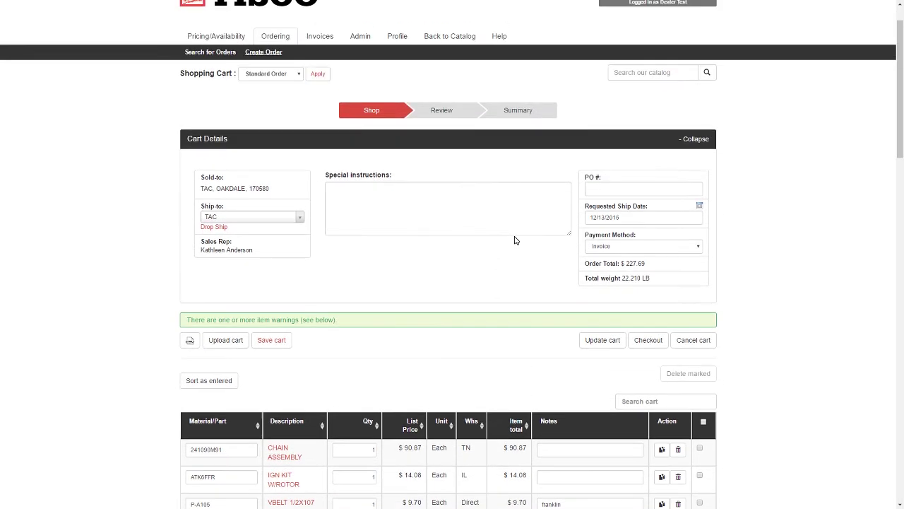
- Enter a purchase order number in the required PO # field and check out to reach shipment configuration
{"action": "left_click", "coordinate": [641, 342]}
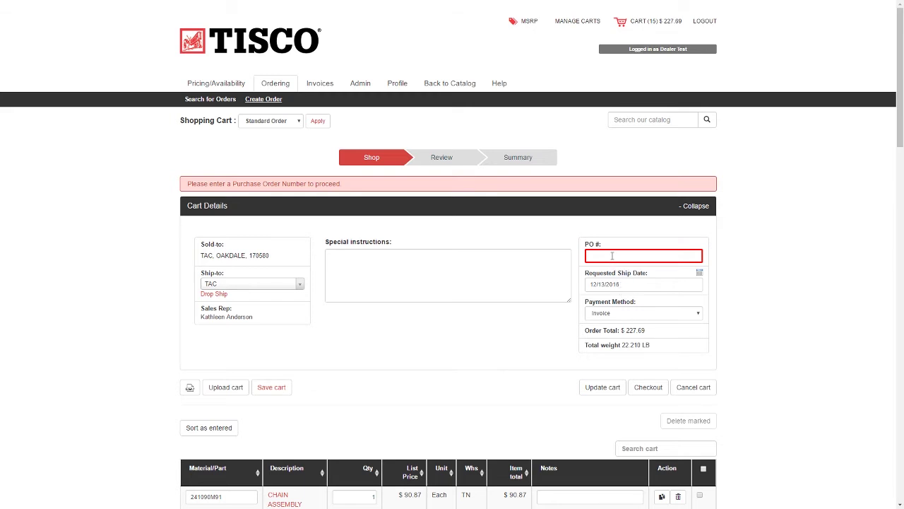
{"action": "left_click", "coordinate": [612, 256]}
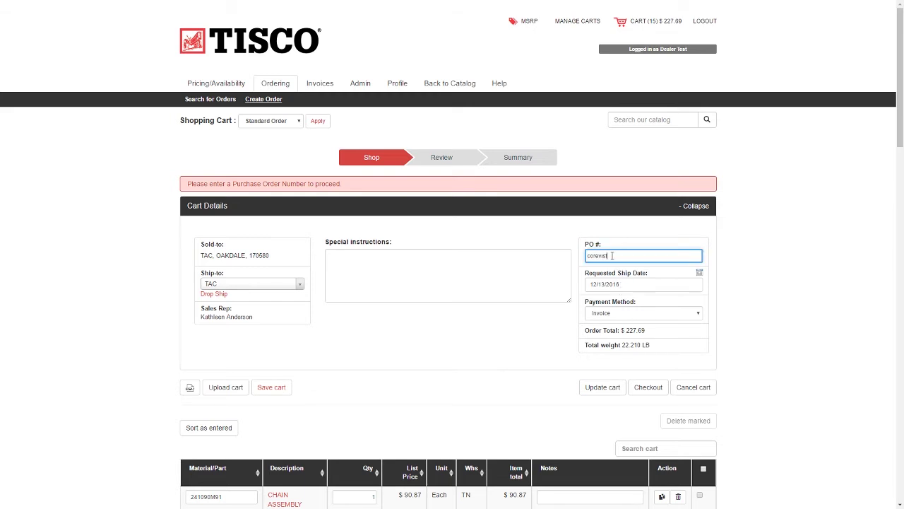
{"action": "left_click", "coordinate": [641, 387]}
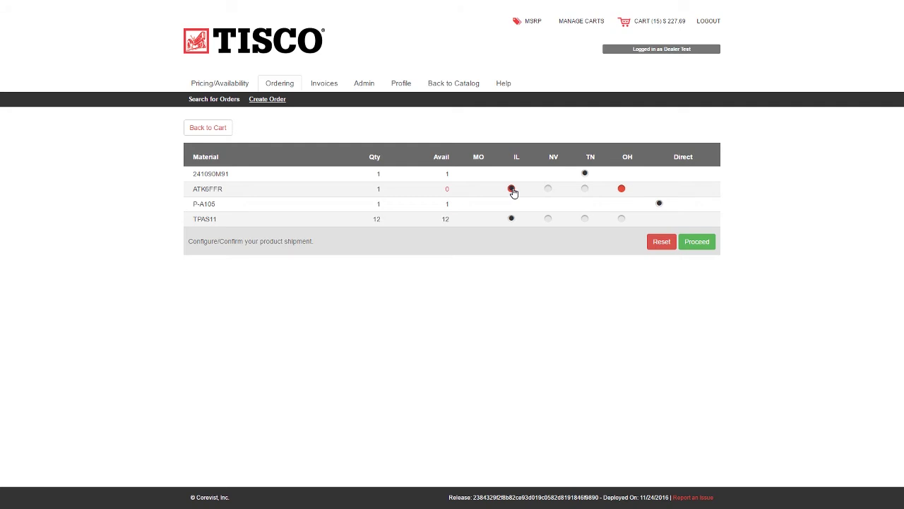
- Choose the NV and TN warehouses for the ignition kit, ATK6FFR and TPAS11, then proceed to review
{"action": "left_click", "coordinate": [547, 189]}
{"action": "left_click", "coordinate": [555, 158]}
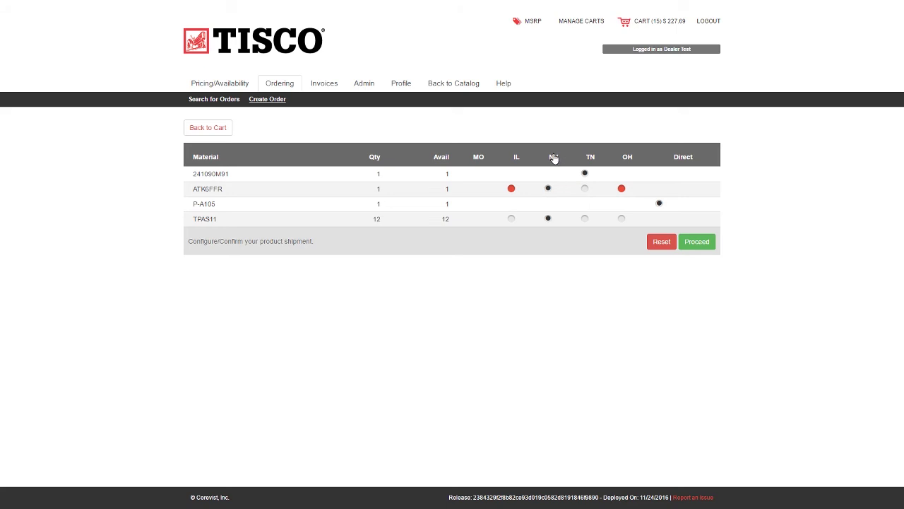
{"action": "left_click", "coordinate": [591, 158]}
{"action": "left_click", "coordinate": [584, 218]}
{"action": "left_click", "coordinate": [712, 243]}
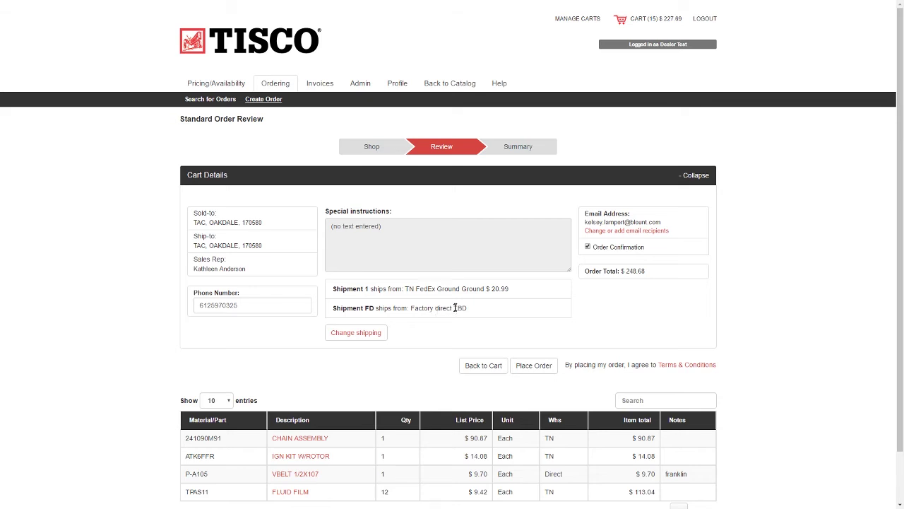
- Note the factory-direct cost still TBD and open Carrier Selection via Change shipping
{"action": "left_click_drag", "start_coordinate": [453, 309], "coordinate": [474, 311]}
{"action": "left_click", "coordinate": [352, 333]}
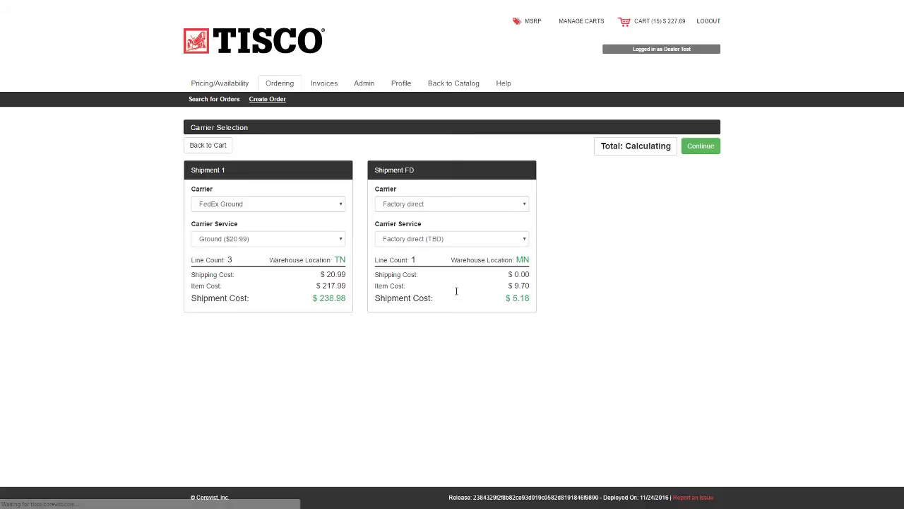
- Set Shipment 1 to United Parcel Service, Next Day Air Saver ($167.82), and continue
{"action": "left_click", "coordinate": [269, 206]}
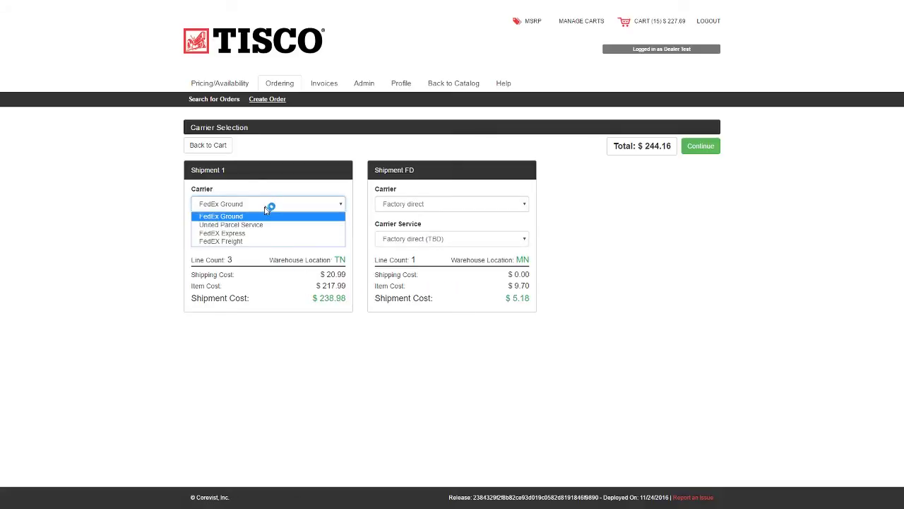
{"action": "left_click", "coordinate": [258, 226]}
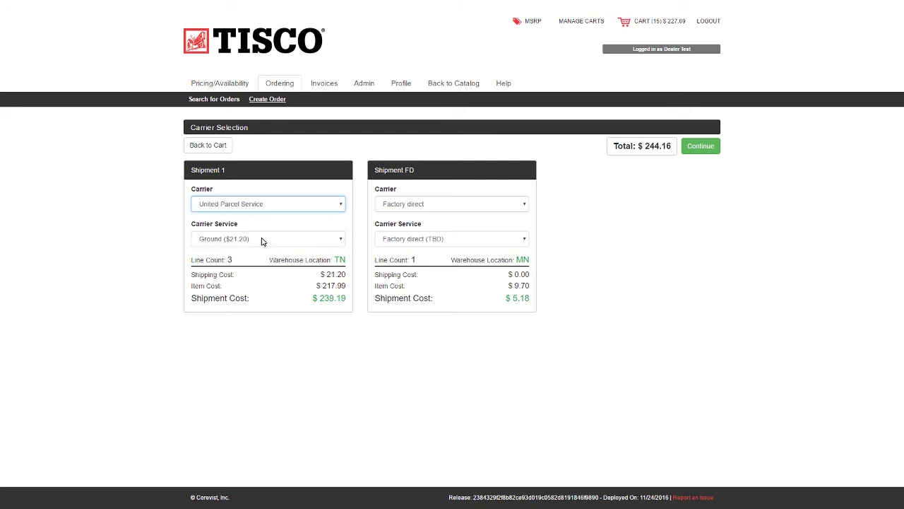
{"action": "left_click", "coordinate": [259, 240]}
{"action": "left_click", "coordinate": [258, 268]}
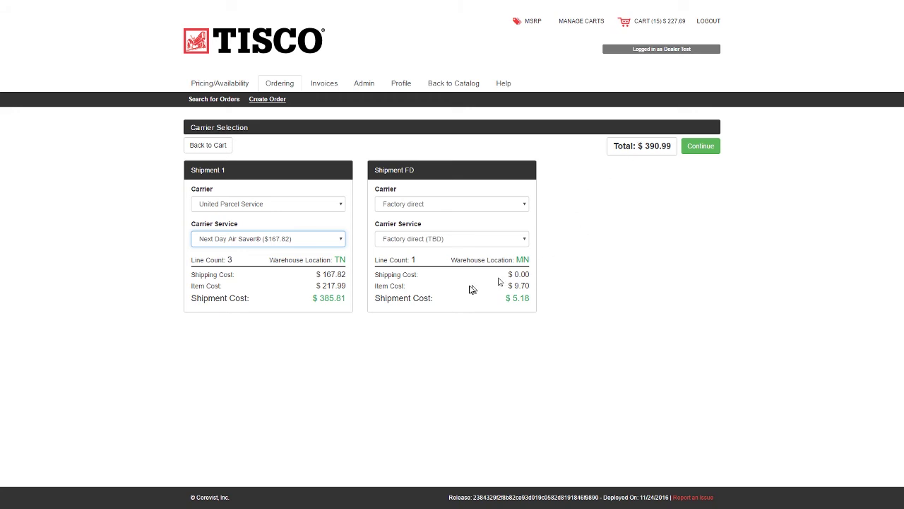
{"action": "left_click", "coordinate": [700, 148]}
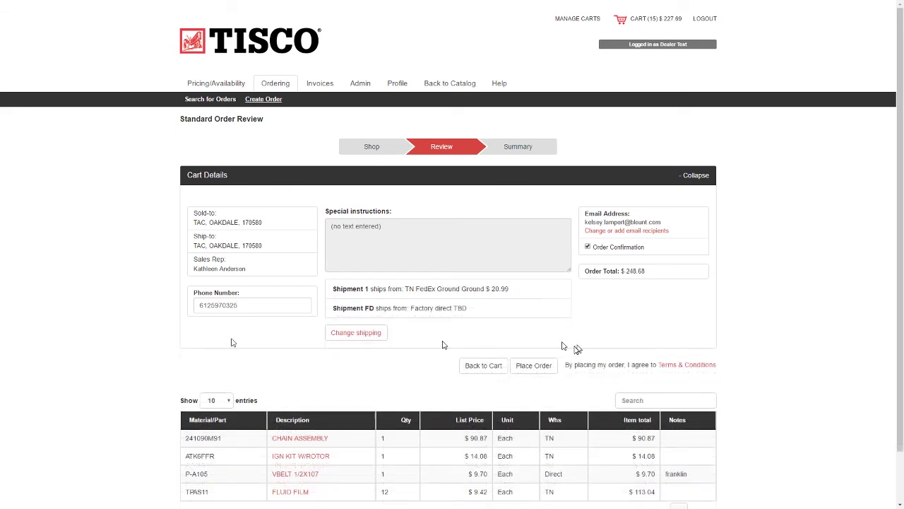
- Check the four order lines totalling $248.68, then use Back to Cart
{"action": "scroll", "coordinate": [682, 313], "scroll_direction": "down", "scroll_amount": 1}
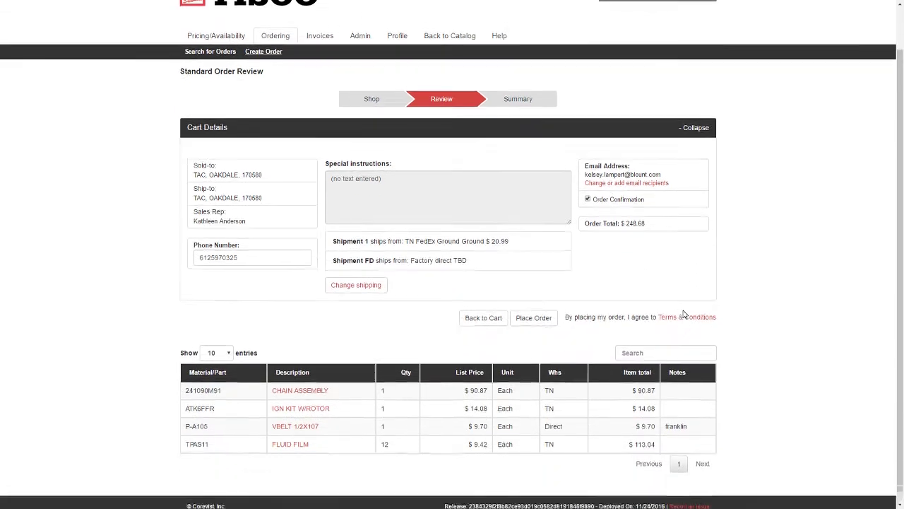
{"action": "scroll", "coordinate": [684, 314], "scroll_direction": "up", "scroll_amount": 1}
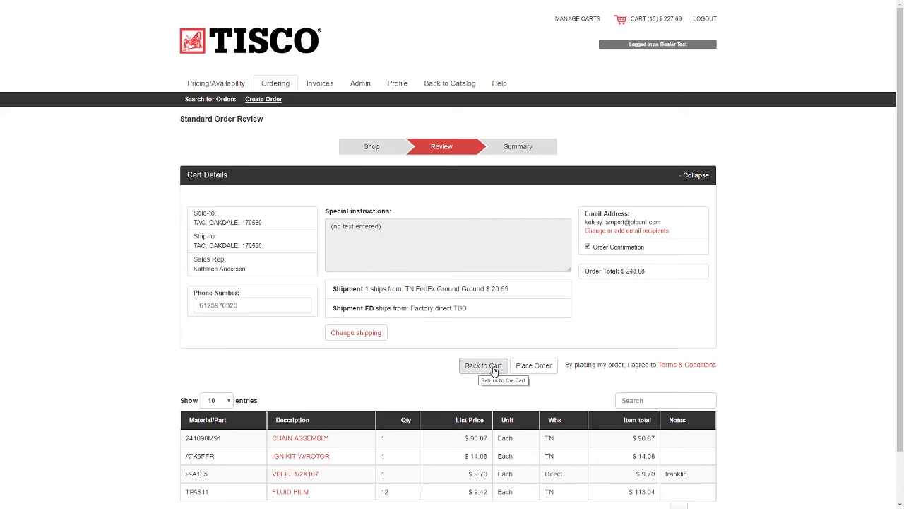
{"action": "left_click", "coordinate": [495, 370]}
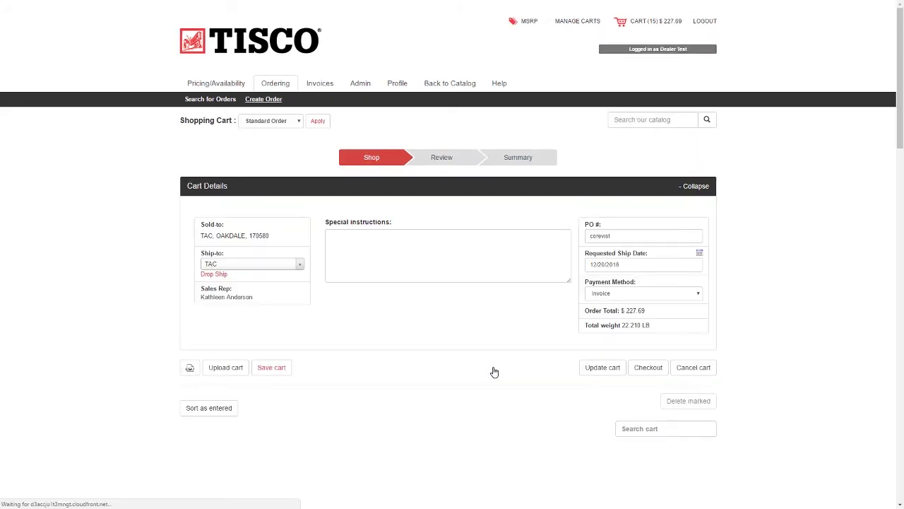
- Start a drop-ship address by entering the zip code and choosing its city
{"action": "left_click", "coordinate": [210, 275]}
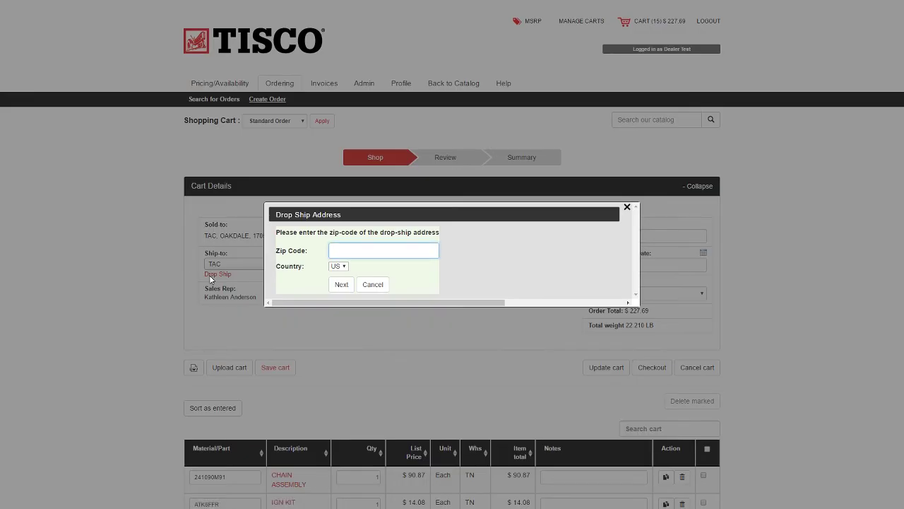
{"action": "type", "text": "10901"}
{"action": "left_click", "coordinate": [338, 285]}
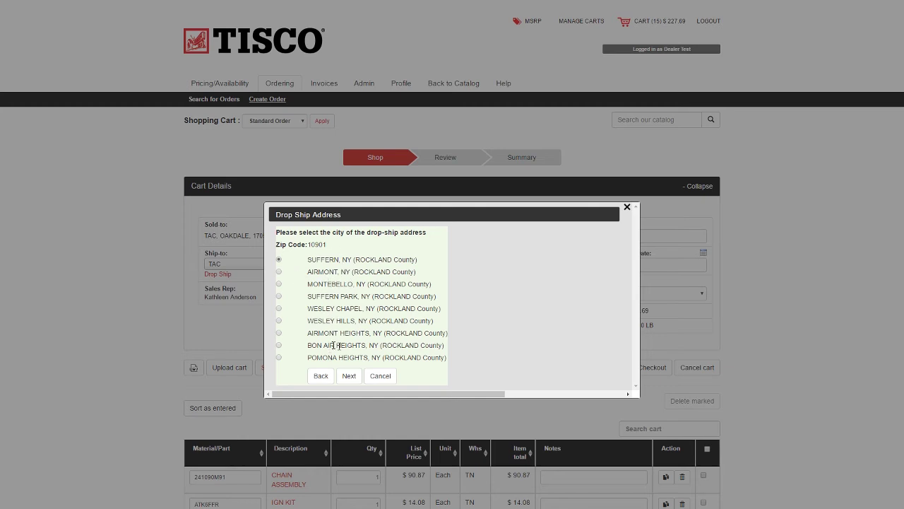
{"action": "left_click", "coordinate": [348, 375]}
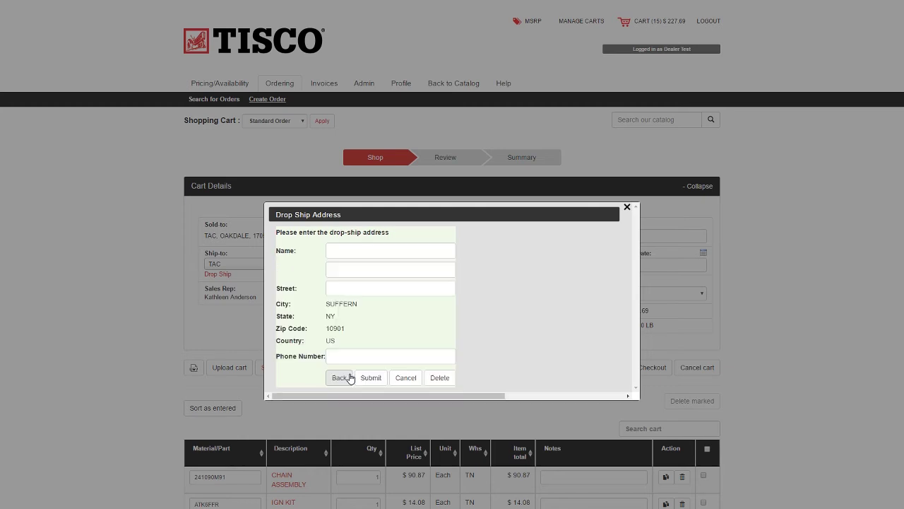
- Fill in the recipient's name, street and phone number, and submit the drop-ship address
{"action": "left_click", "coordinate": [365, 251]}
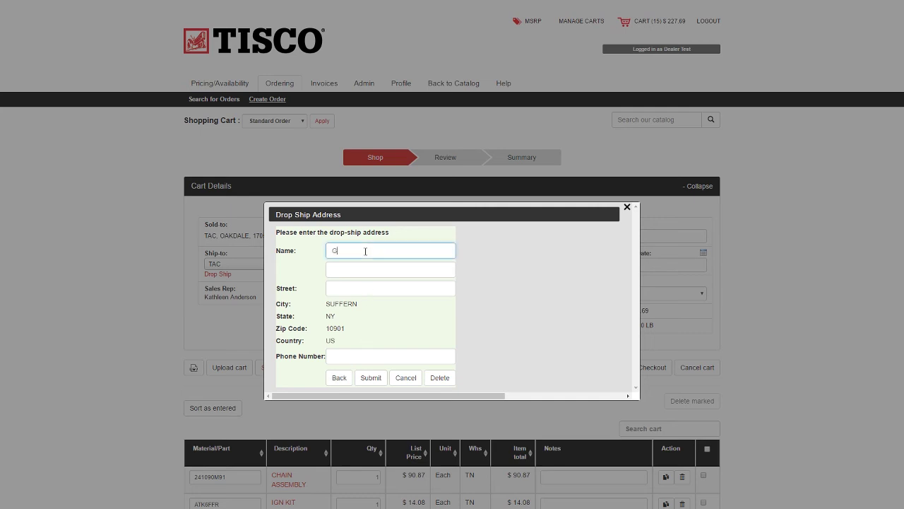
{"action": "type", "text": "Galvin"}
{"action": "key", "text": "Tab"}
{"action": "key", "text": "Tab"}
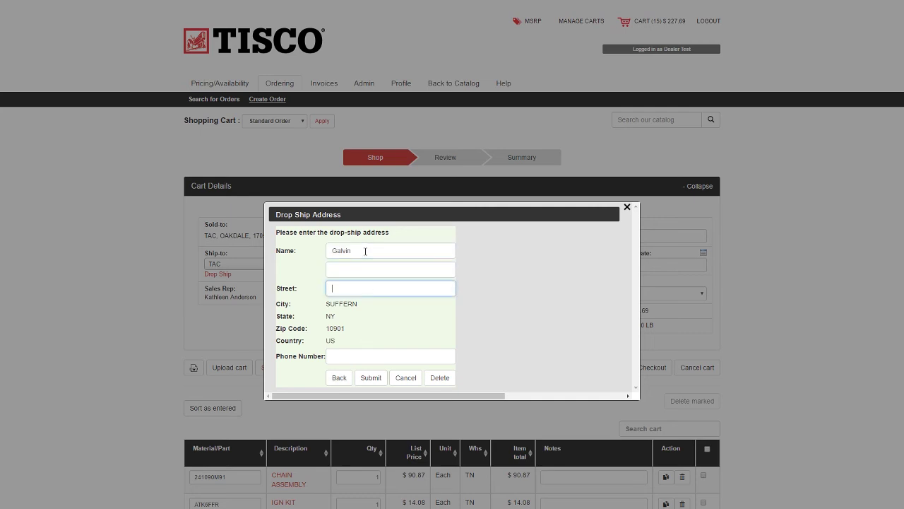
{"action": "key", "text": "Tab"}
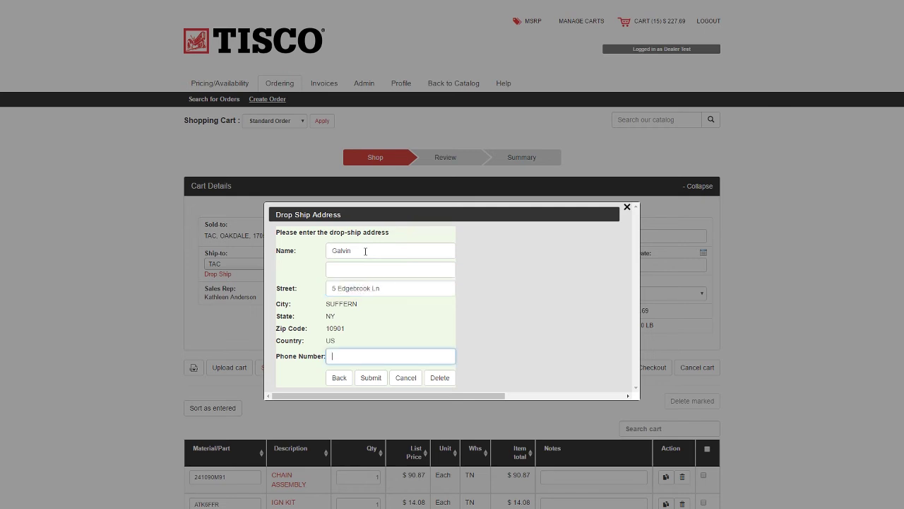
{"action": "type", "text": "888-888-8888"}
{"action": "left_click", "coordinate": [373, 379]}
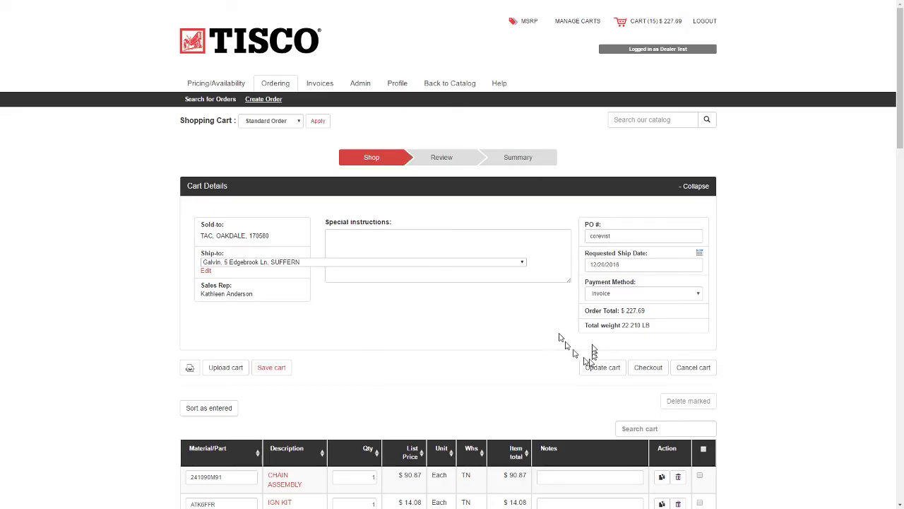
{"action": "scroll", "coordinate": [607, 394], "scroll_direction": "down", "scroll_amount": 2}
{"action": "scroll", "coordinate": [605, 393], "scroll_direction": "up", "scroll_amount": 2}
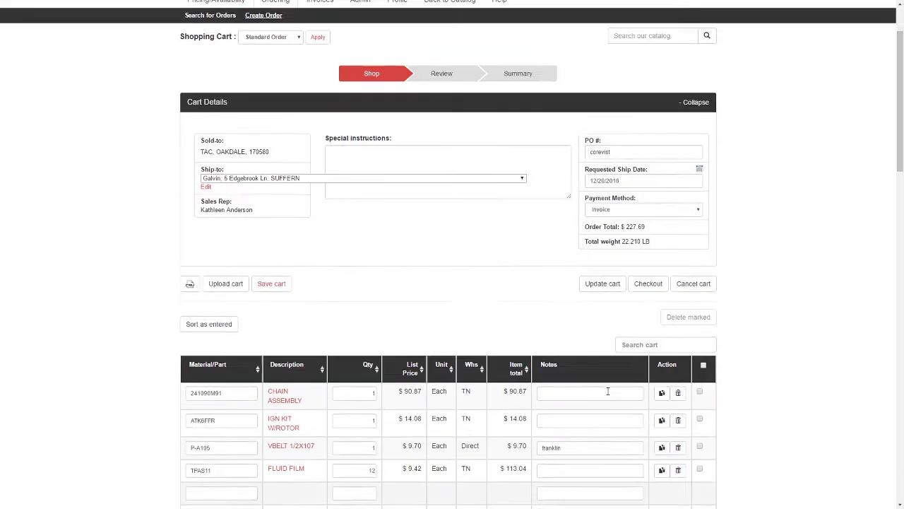
- Switch the cart's price display from MSRP to DEALER NET
{"action": "left_click", "coordinate": [527, 21]}
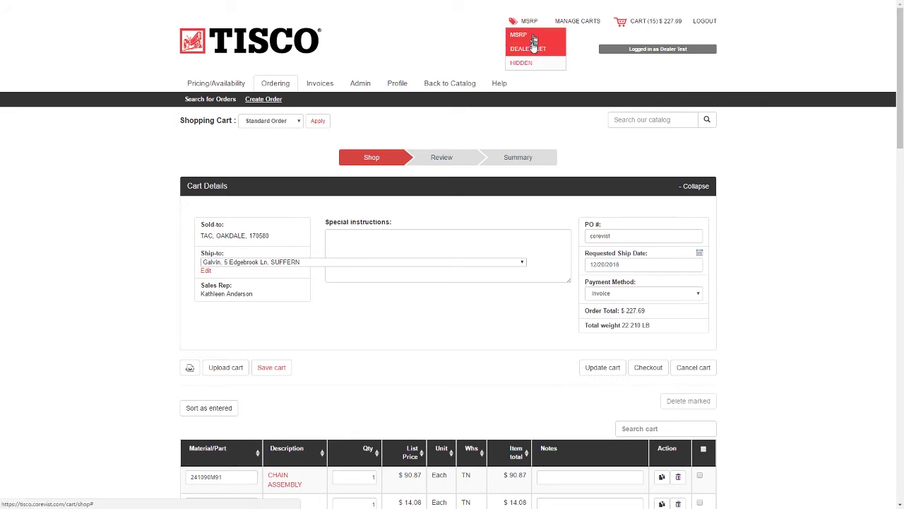
{"action": "left_click", "coordinate": [532, 48]}
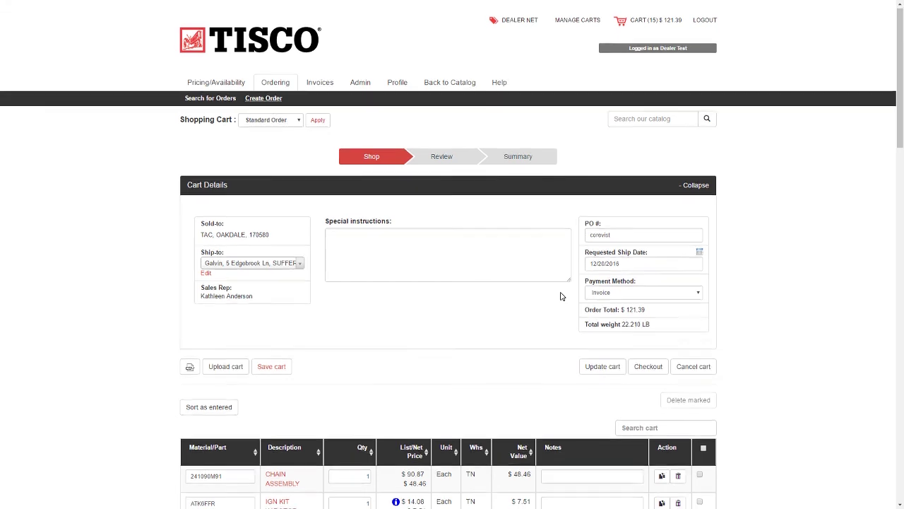
{"action": "scroll", "coordinate": [561, 296], "scroll_direction": "down", "scroll_amount": 3}
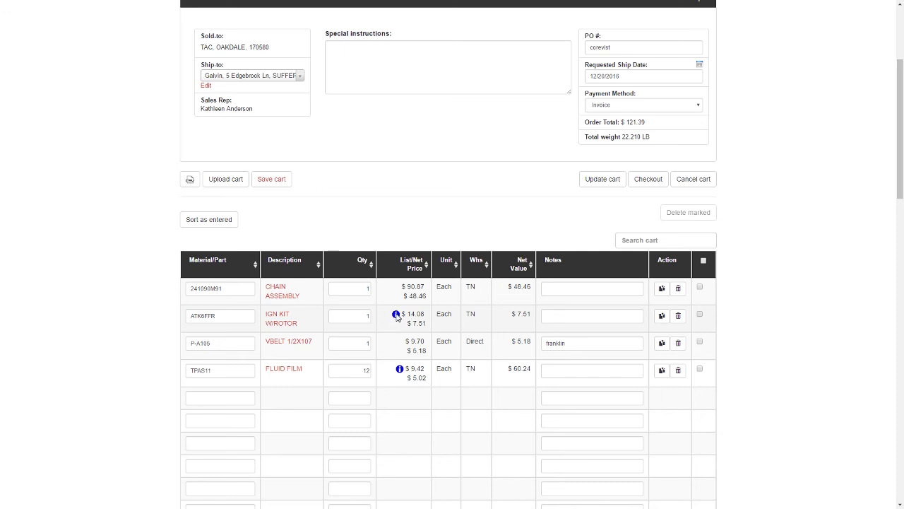
{"action": "mouse_move", "coordinate": [397, 316]}
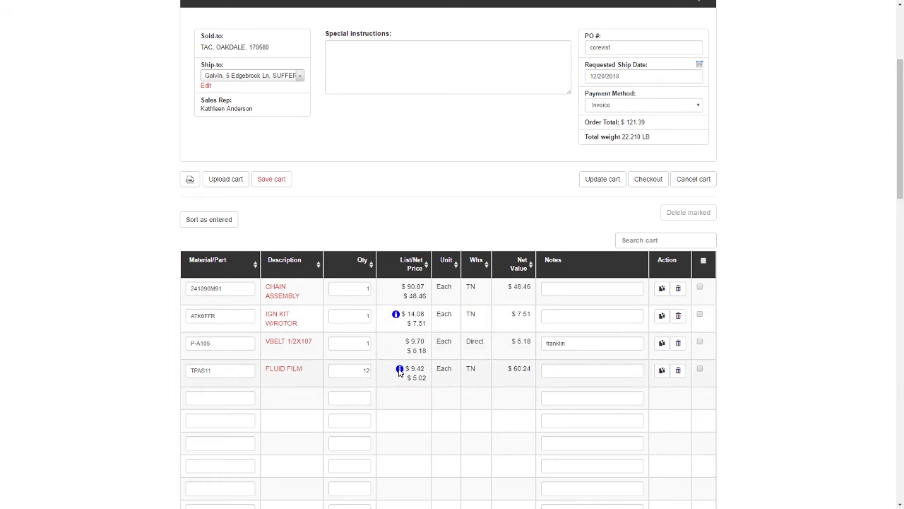
{"action": "left_click", "coordinate": [289, 370]}
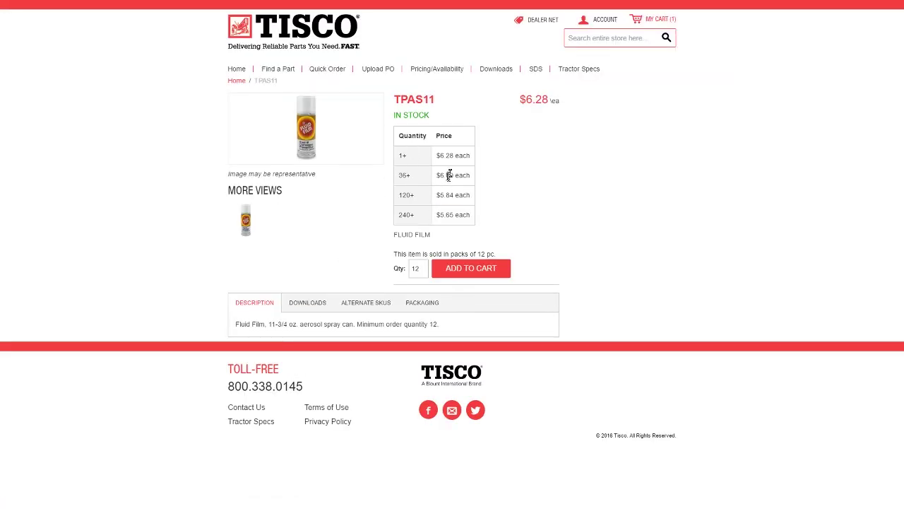
{"action": "left_click_drag", "start_coordinate": [411, 180], "coordinate": [401, 176]}
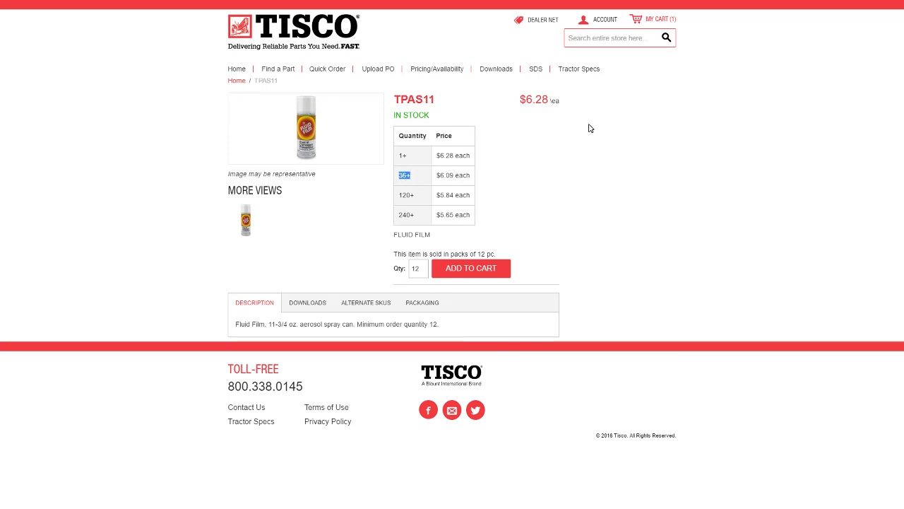
{"action": "left_click", "coordinate": [657, 22]}
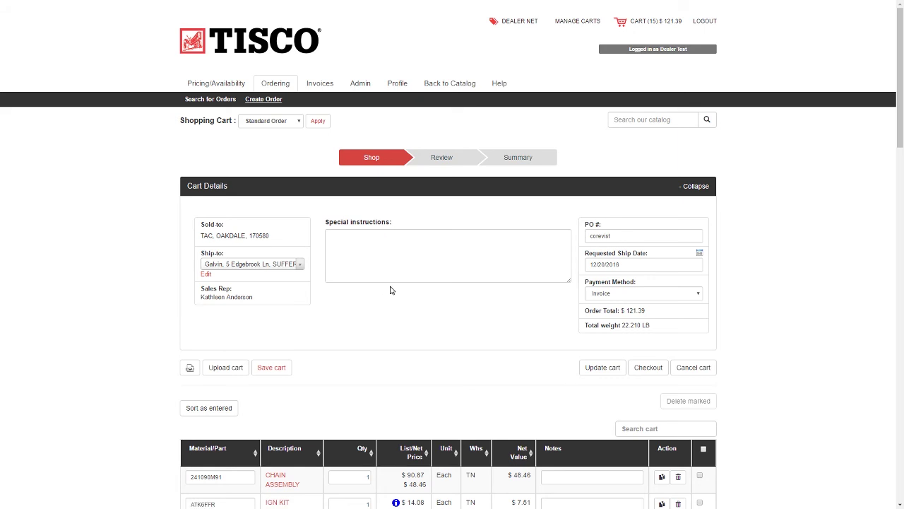
- Change TPAS11 quantity to 36, choose By Credit Card payment, and update the cart
{"action": "scroll", "coordinate": [390, 289], "scroll_direction": "down", "scroll_amount": 2}
{"action": "double_click", "coordinate": [362, 418]}
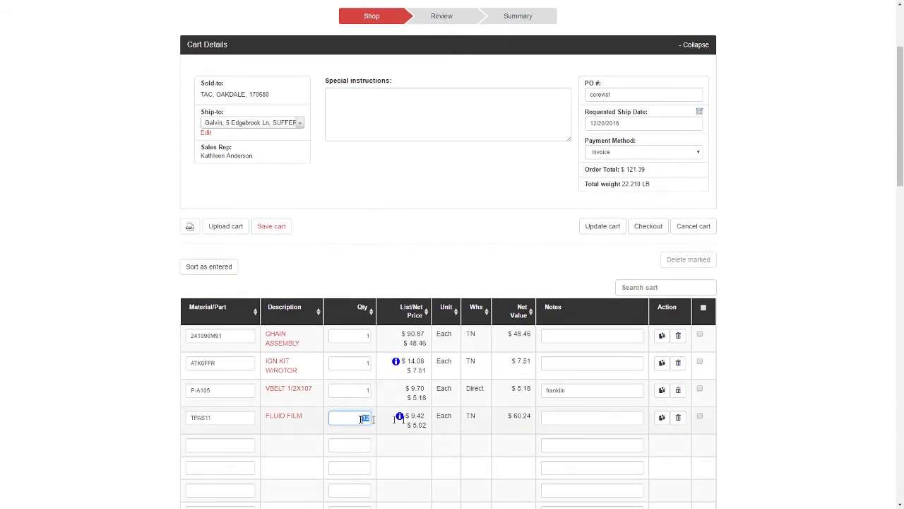
{"action": "type", "text": "36"}
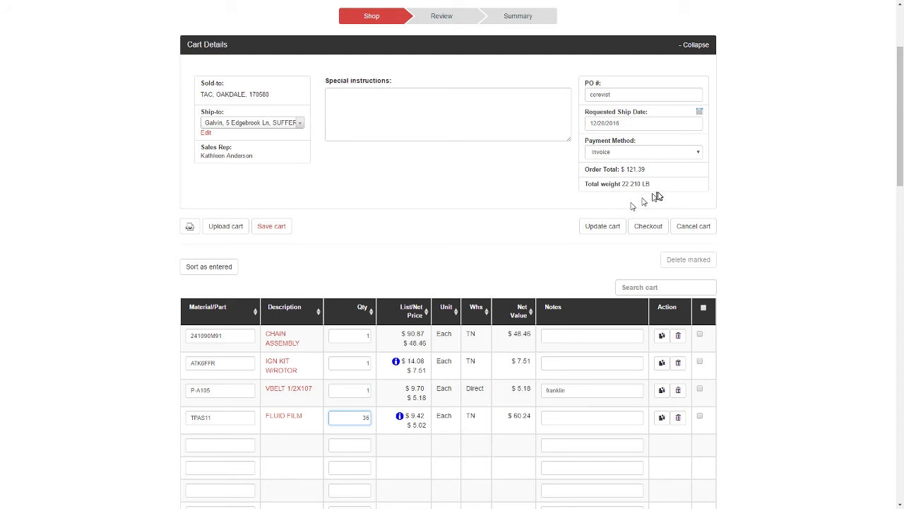
{"action": "left_click", "coordinate": [643, 153]}
{"action": "left_click", "coordinate": [626, 171]}
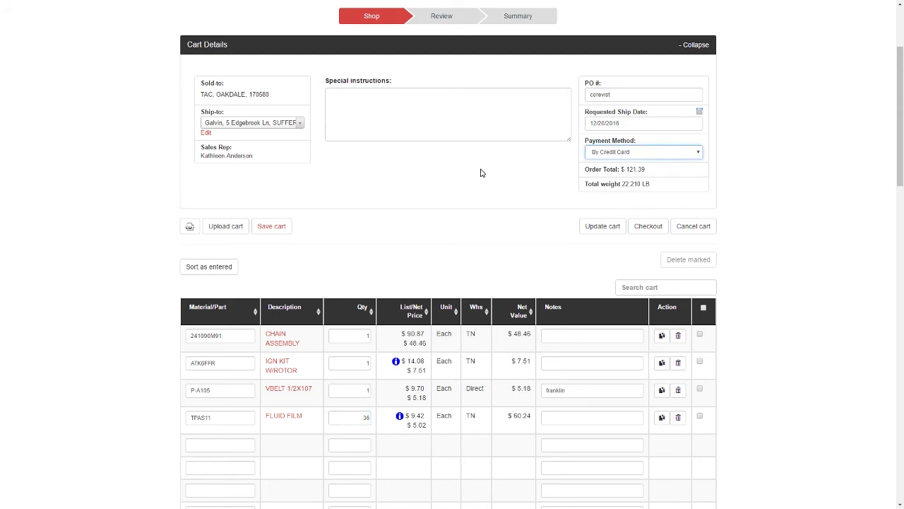
{"action": "left_click", "coordinate": [599, 228]}
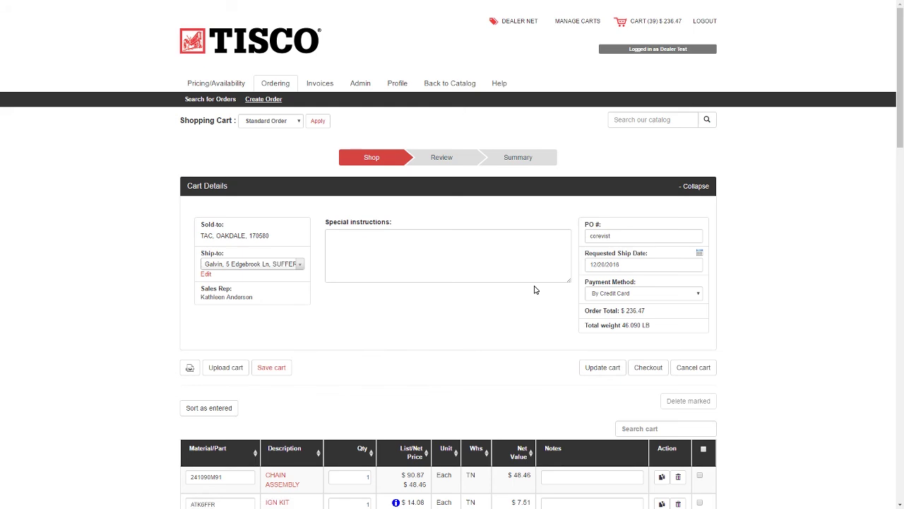
{"action": "scroll", "coordinate": [534, 289], "scroll_direction": "down", "scroll_amount": 1}
- Check out and accept the shipment warehouses to reach the credit card payment step
{"action": "left_click", "coordinate": [642, 320]}
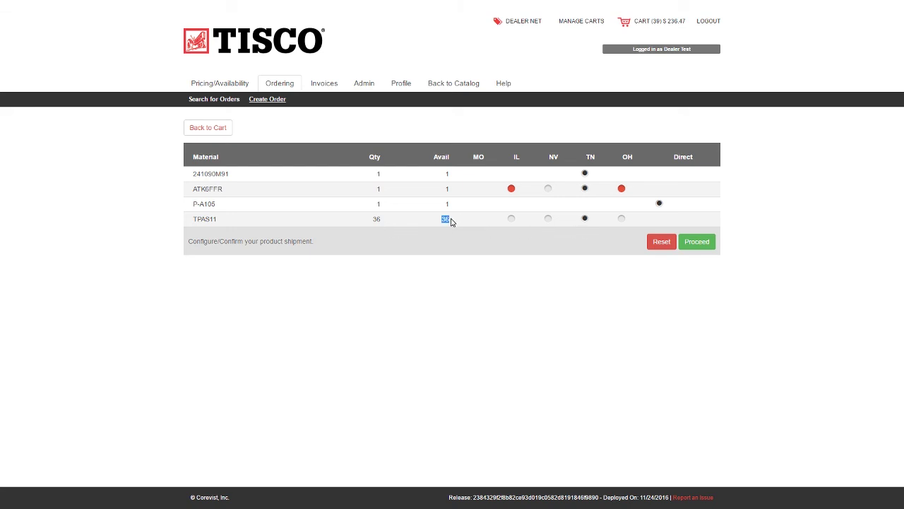
{"action": "left_click", "coordinate": [696, 241]}
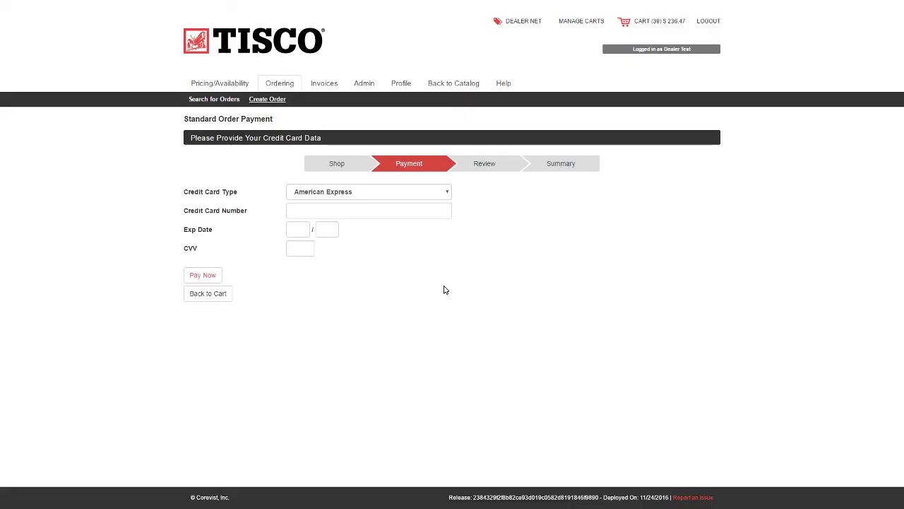
- Enter the American Express card number, expiry and CVV, pay, then return to the cart
{"action": "left_click", "coordinate": [345, 210]}
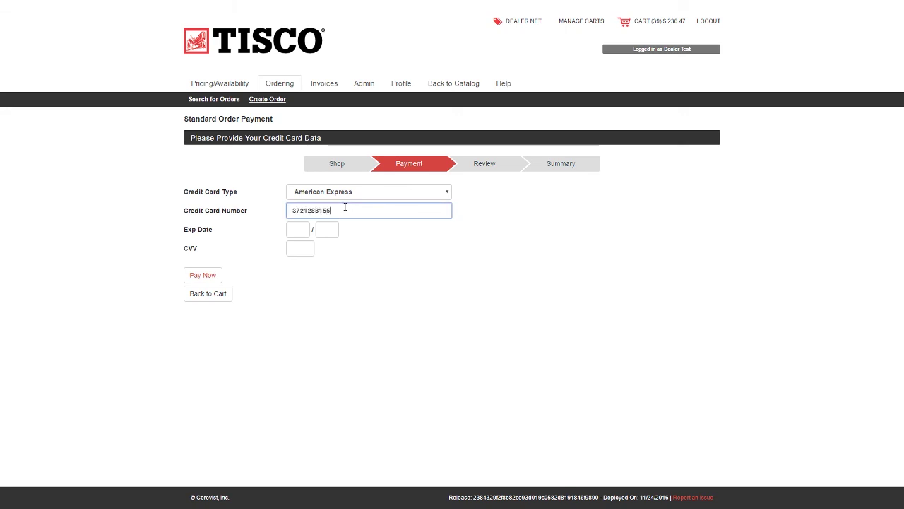
{"action": "key", "text": "Tab"}
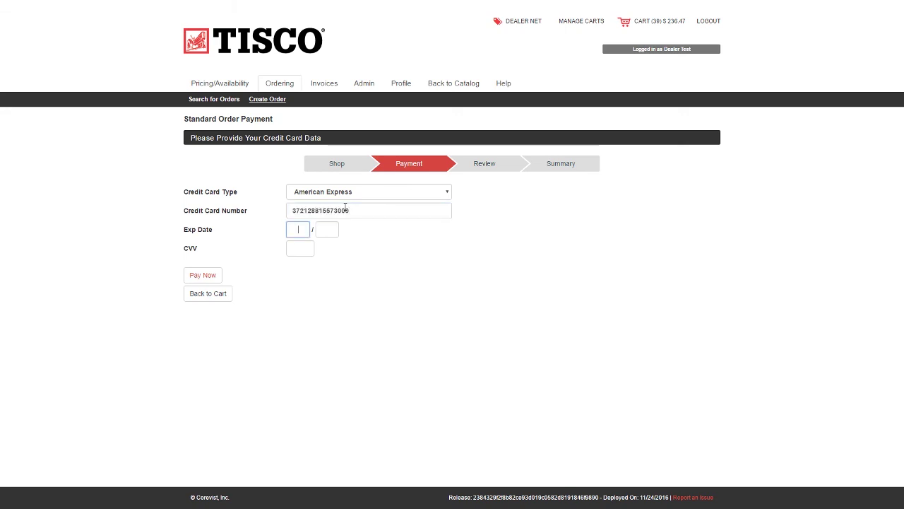
{"action": "key", "text": "Tab"}
{"action": "key", "text": "Tab"}
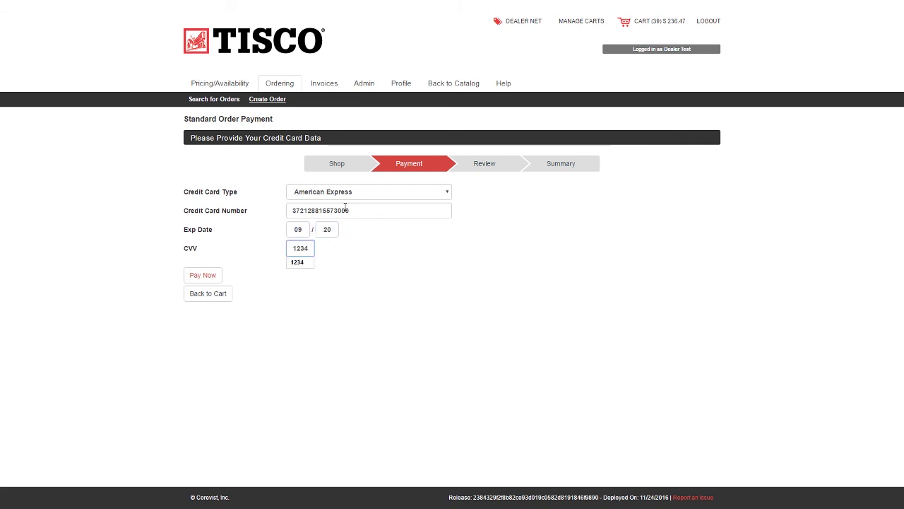
{"action": "left_click", "coordinate": [201, 276]}
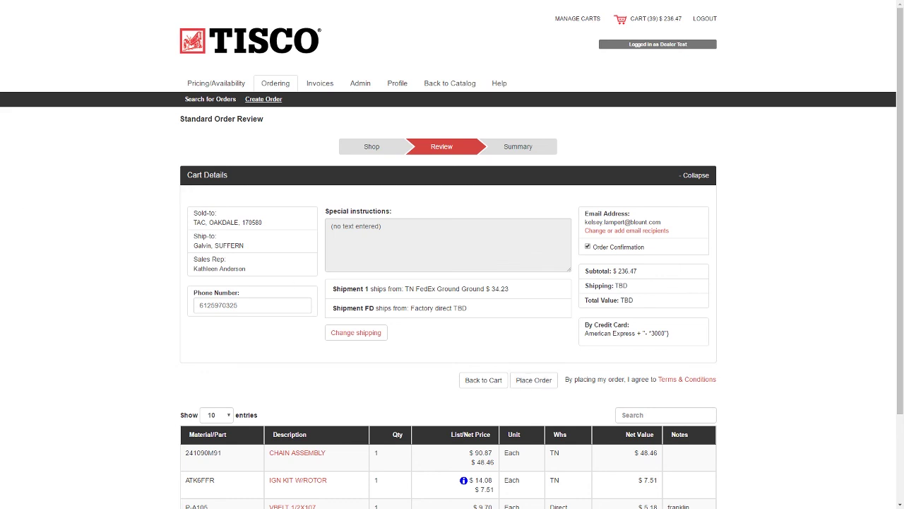
{"action": "left_click", "coordinate": [483, 380]}
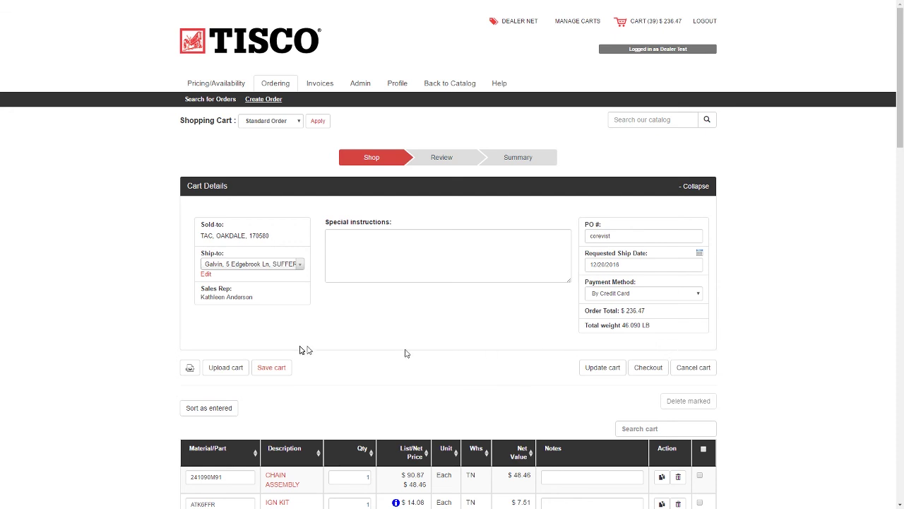
- Save the current cart under the name 'franklin'
{"action": "left_click", "coordinate": [263, 369]}
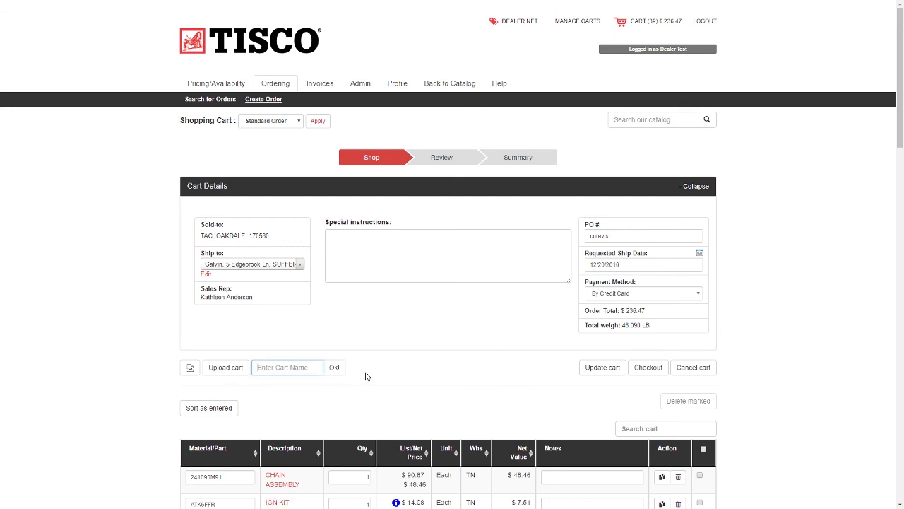
{"action": "type", "text": "franklin"}
{"action": "left_click", "coordinate": [333, 367]}
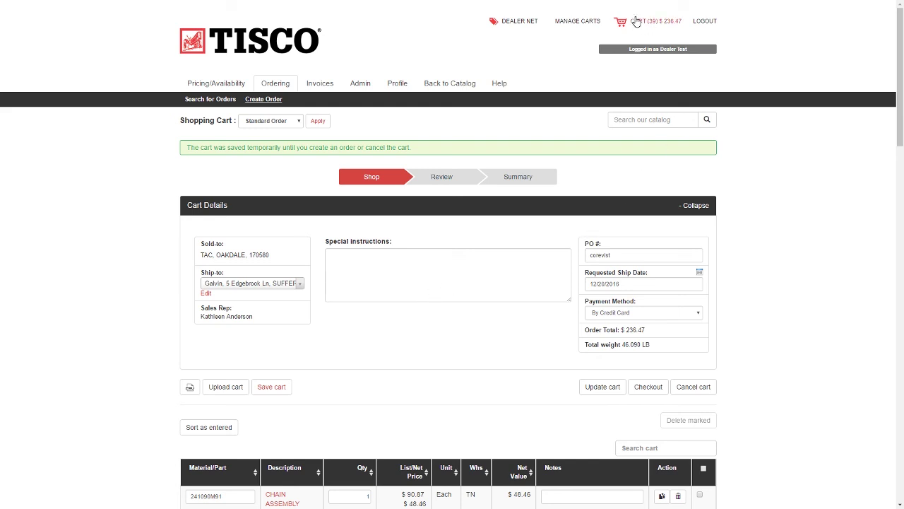
- Activate the saved cart 'test' and update it so the total reads $141.46
{"action": "left_click", "coordinate": [577, 21]}
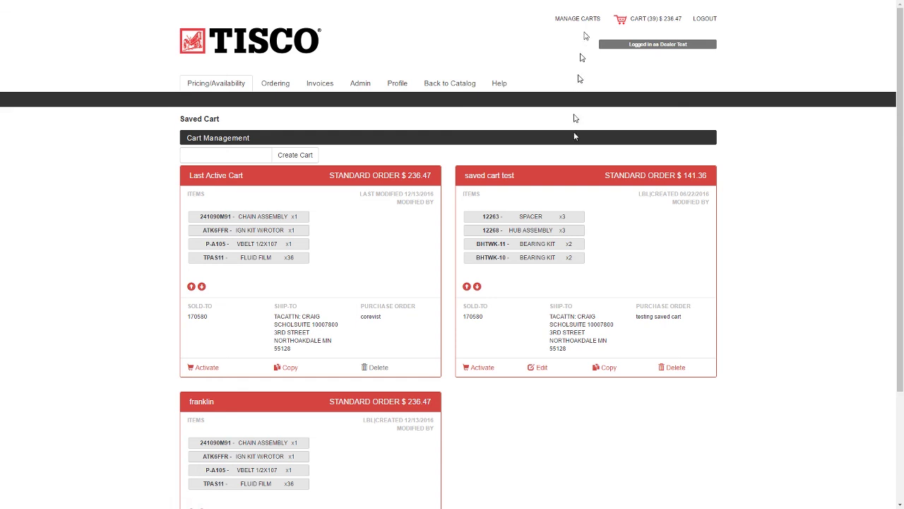
{"action": "left_click", "coordinate": [481, 369]}
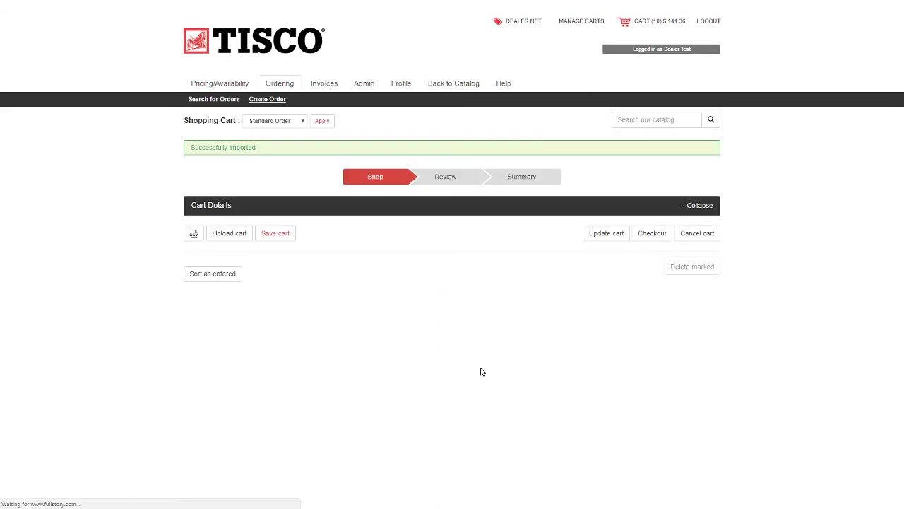
{"action": "scroll", "coordinate": [472, 293], "scroll_direction": "down", "scroll_amount": 3}
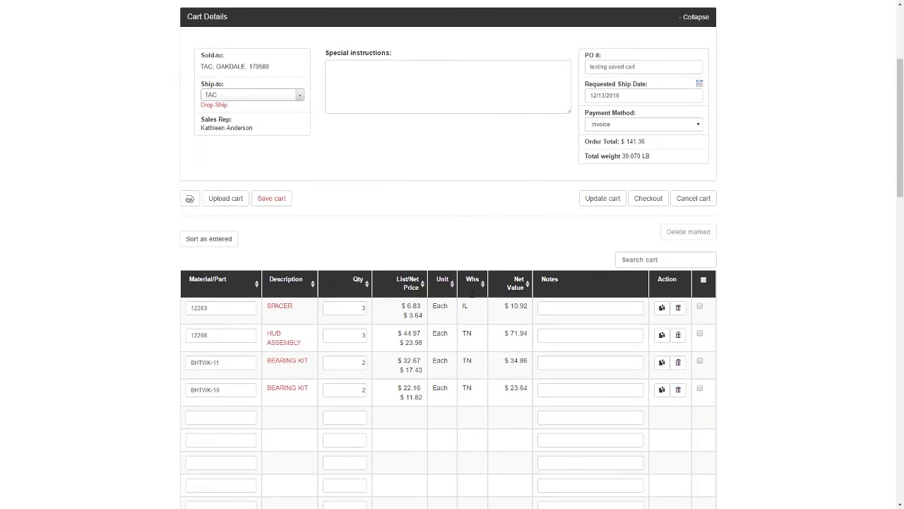
{"action": "left_click", "coordinate": [602, 199]}
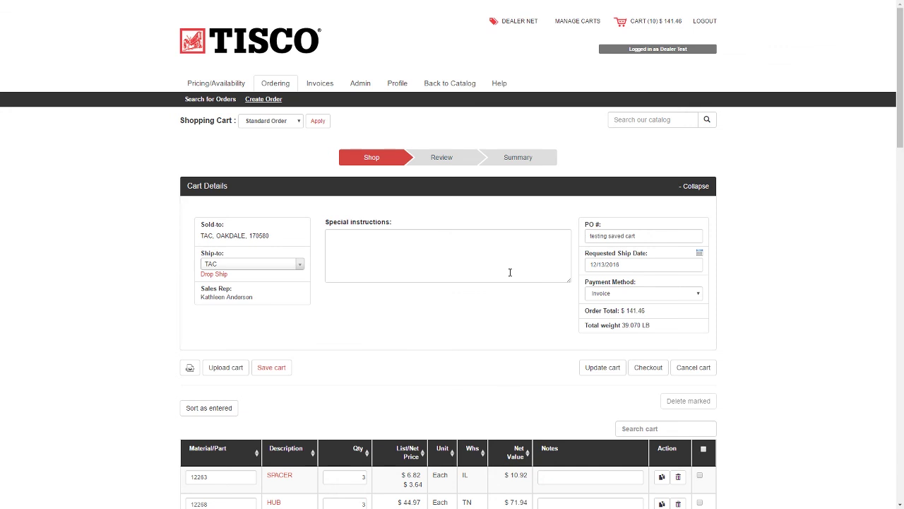
{"action": "scroll", "coordinate": [510, 272], "scroll_direction": "down", "scroll_amount": 1}
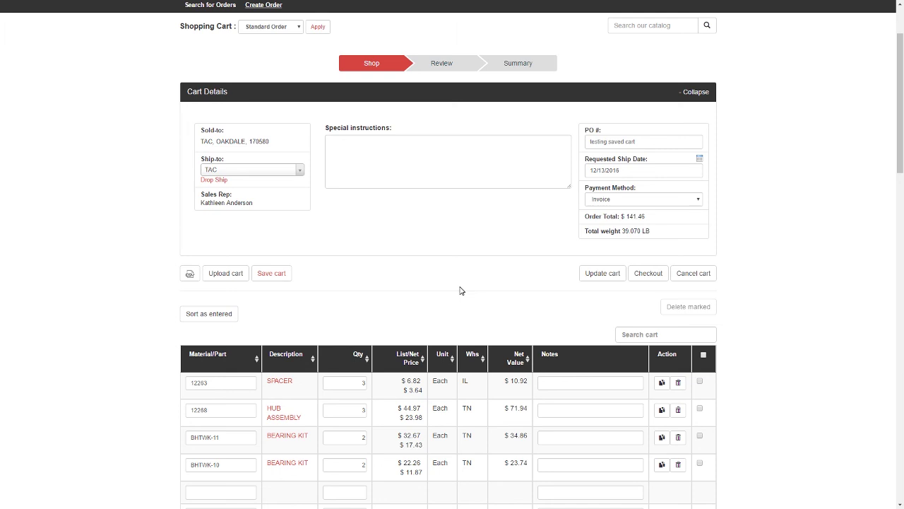
{"action": "scroll", "coordinate": [484, 182], "scroll_direction": "up", "scroll_amount": 1}
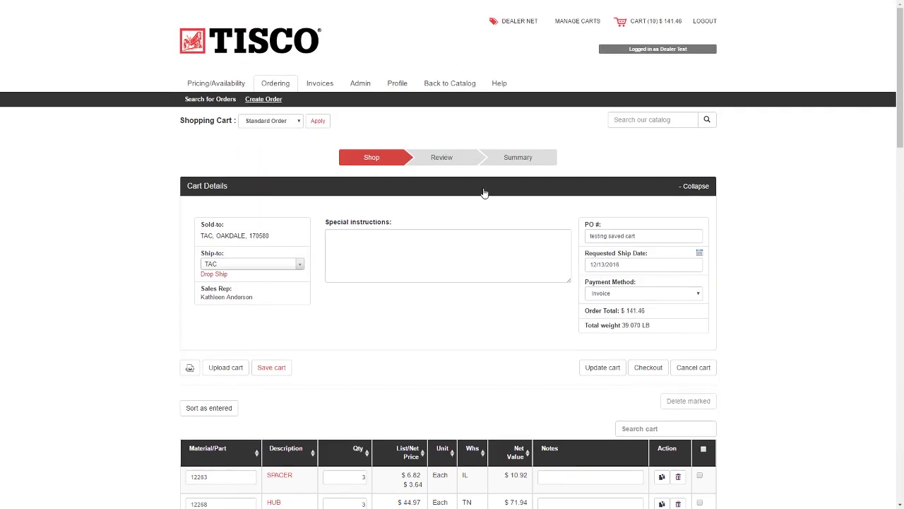
- Go back from Dealer Net to the TISCO parts catalog, then to the store home page
{"action": "left_click", "coordinate": [460, 86]}
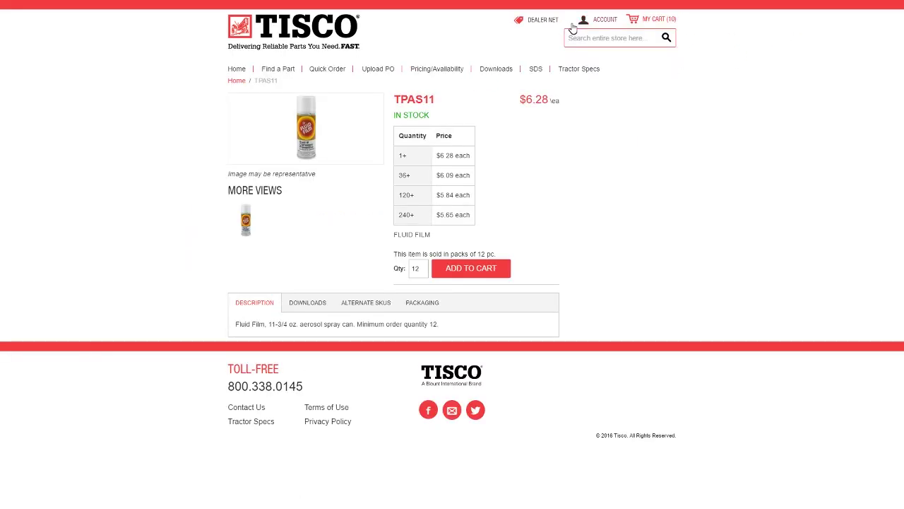
{"action": "left_click", "coordinate": [319, 32]}
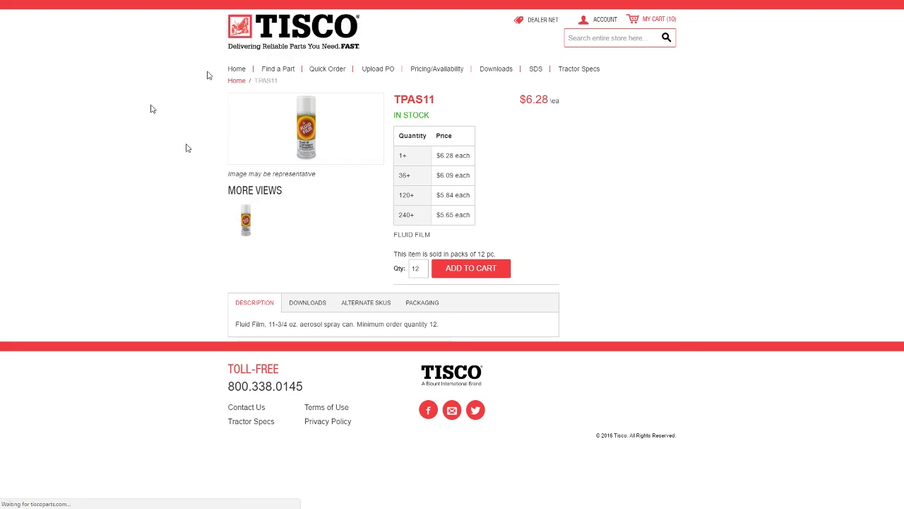